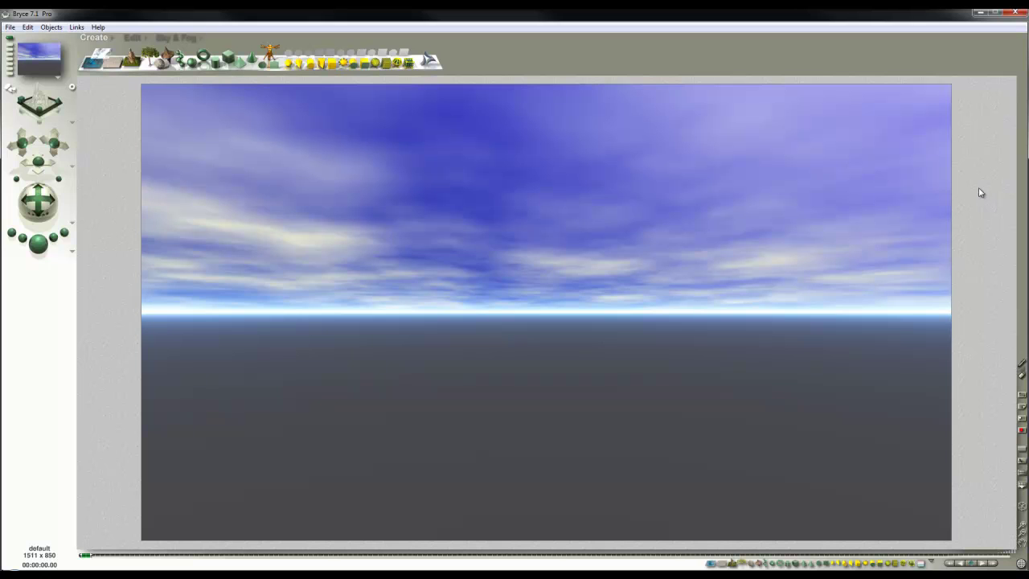
Clear all clouds from the sky with Cloud Height, then render a preview
left_click(181, 38)
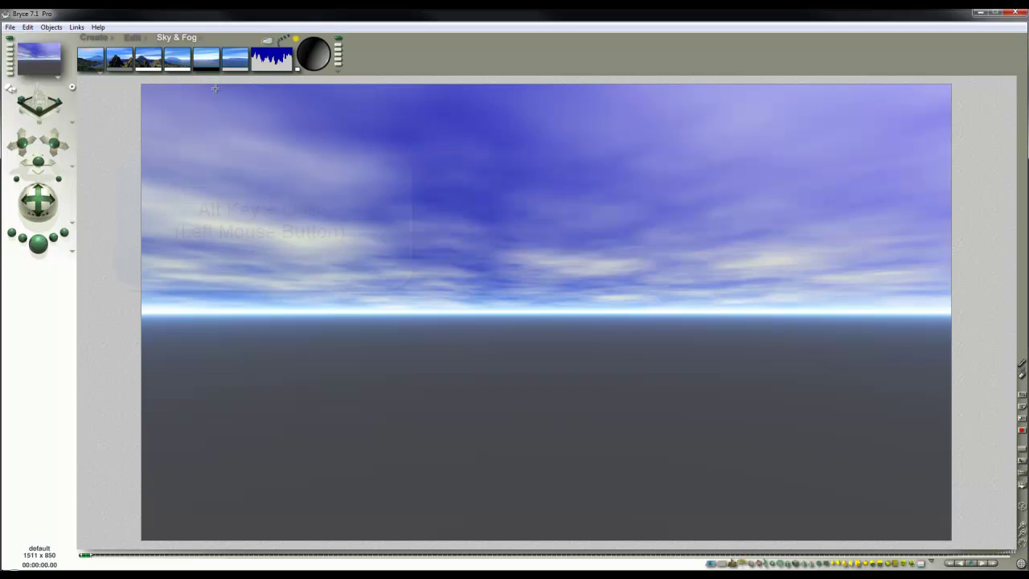
left_click_drag(206, 69, 207, 68, "alt")
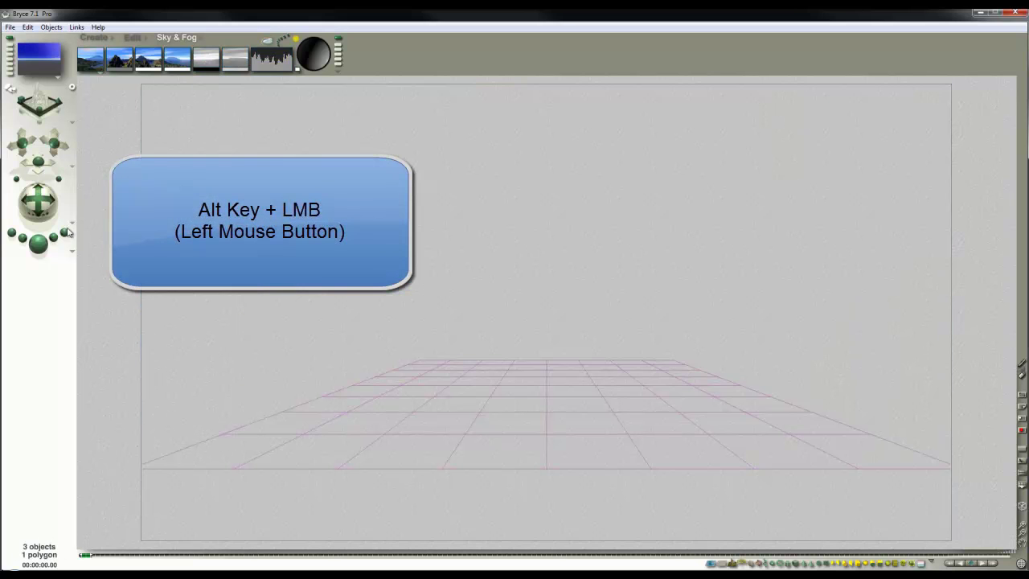
left_click(38, 242)
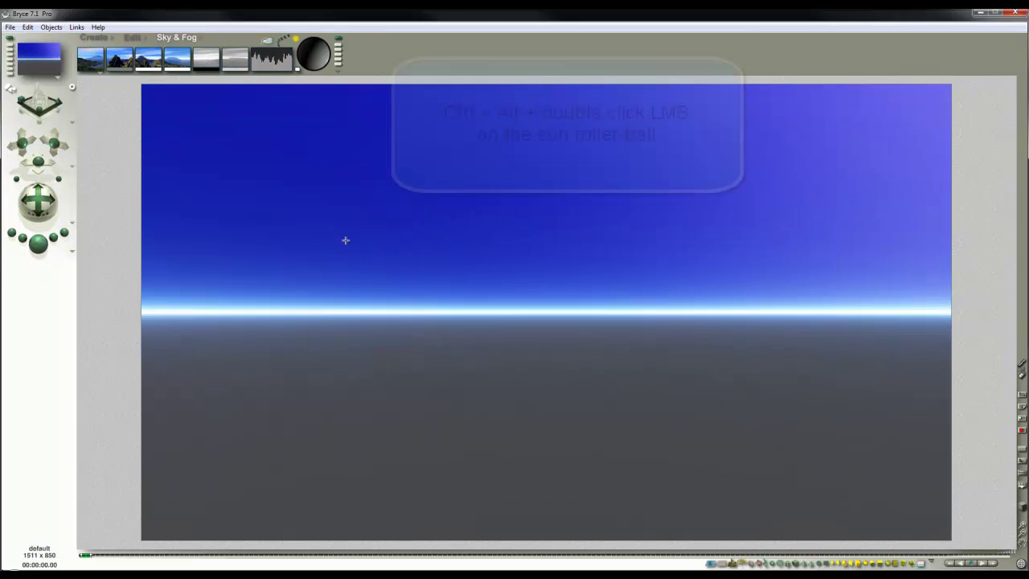
Reset the sun and place it just above the horizon centre, rendering a bright glow
double_click(320, 52, "ctrl+alt")
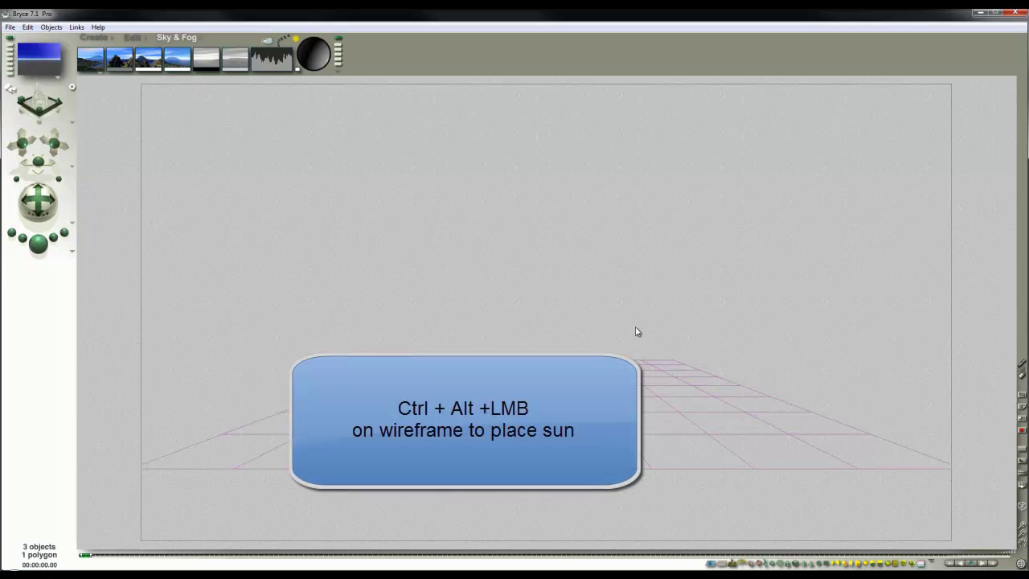
left_click(569, 272, "ctrl+alt")
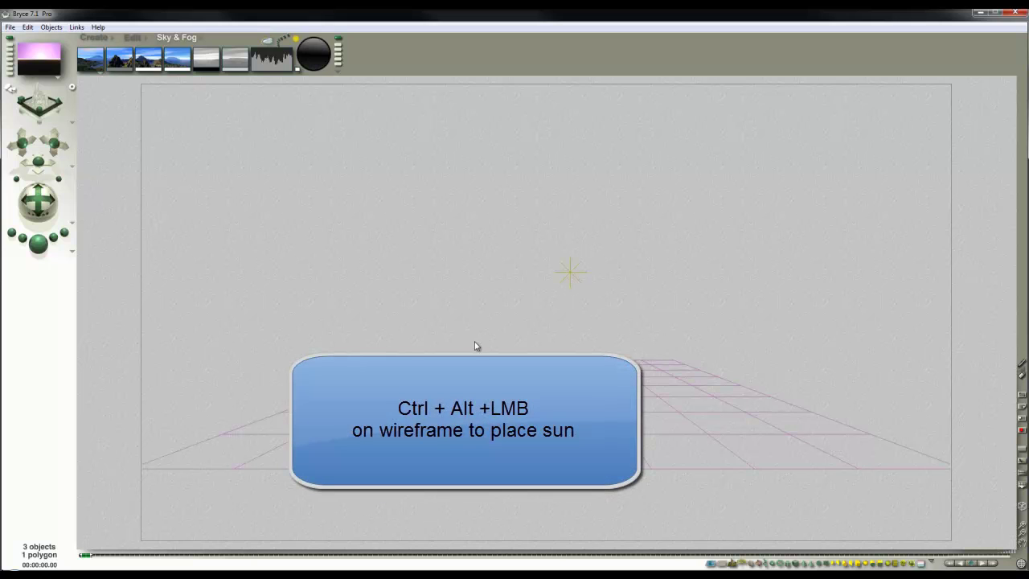
left_click(39, 249)
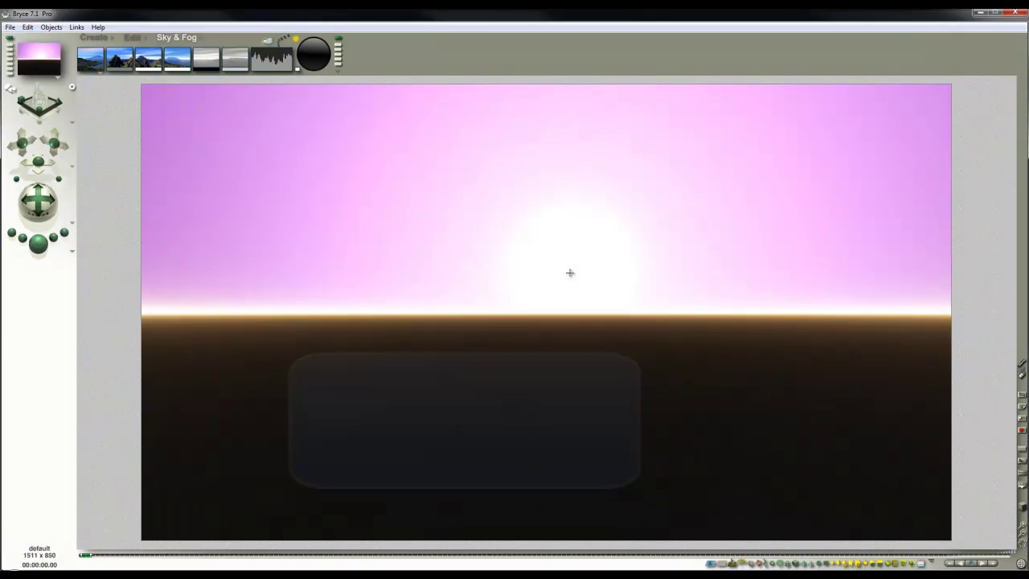
left_click(577, 277)
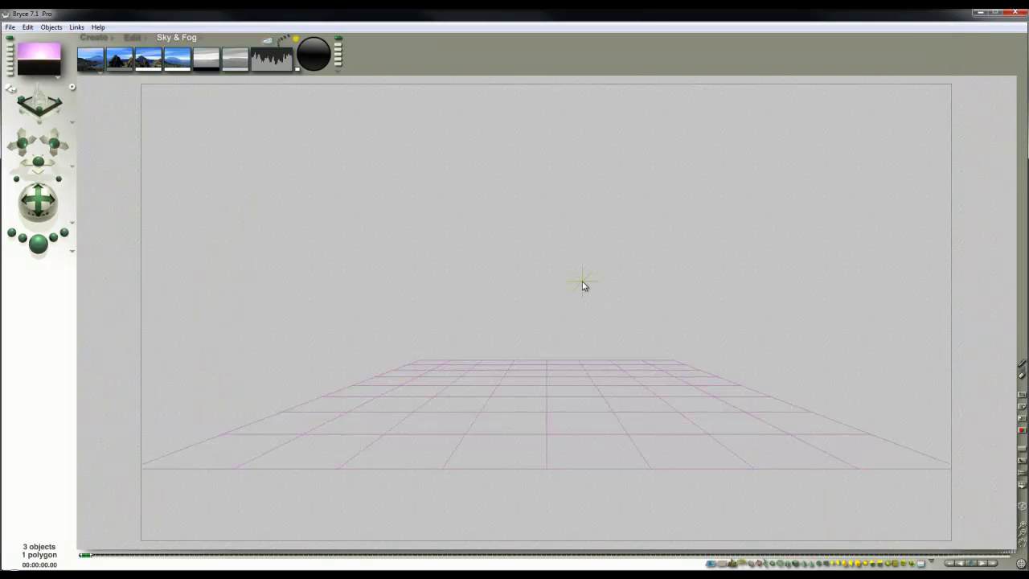
left_click(37, 246)
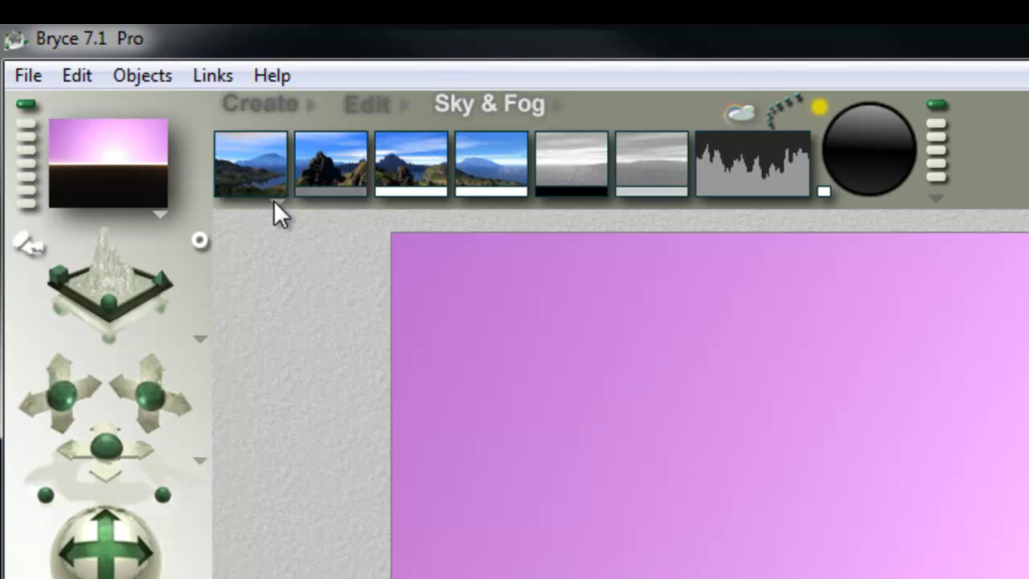
Switch the sky style to Custom Sky and render the blue-violet gradient
left_click(101, 73)
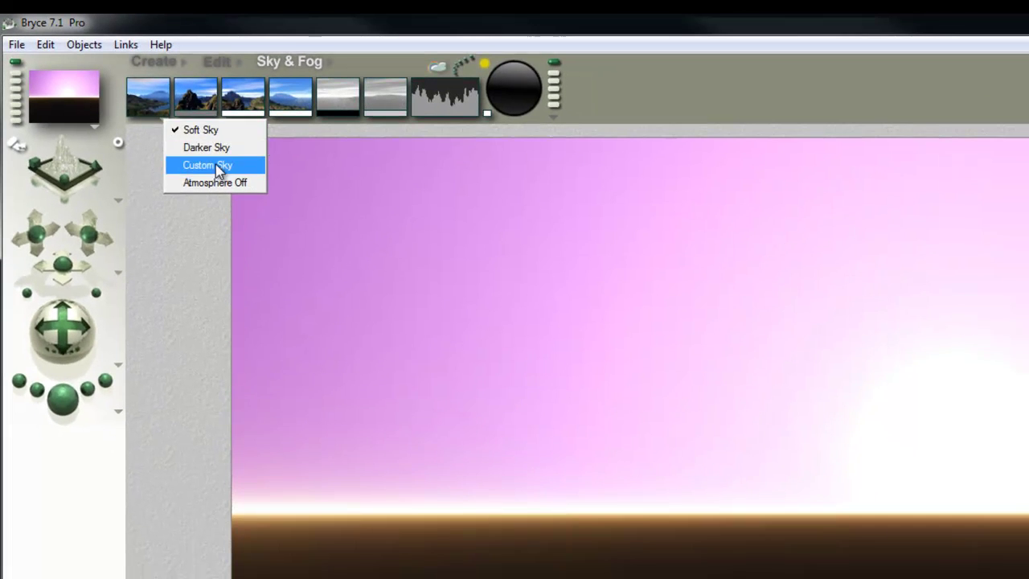
left_click(362, 279)
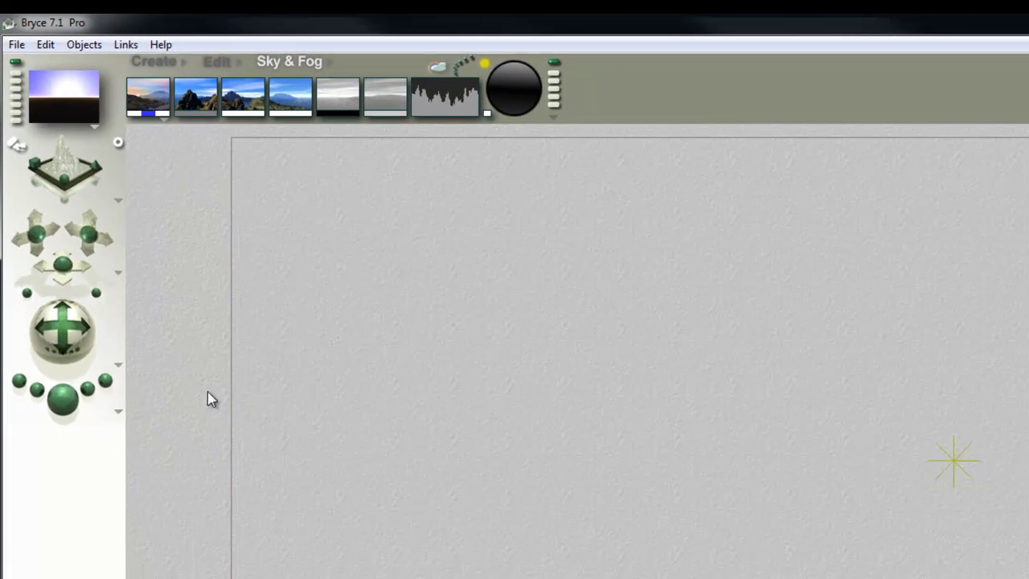
left_click(65, 400)
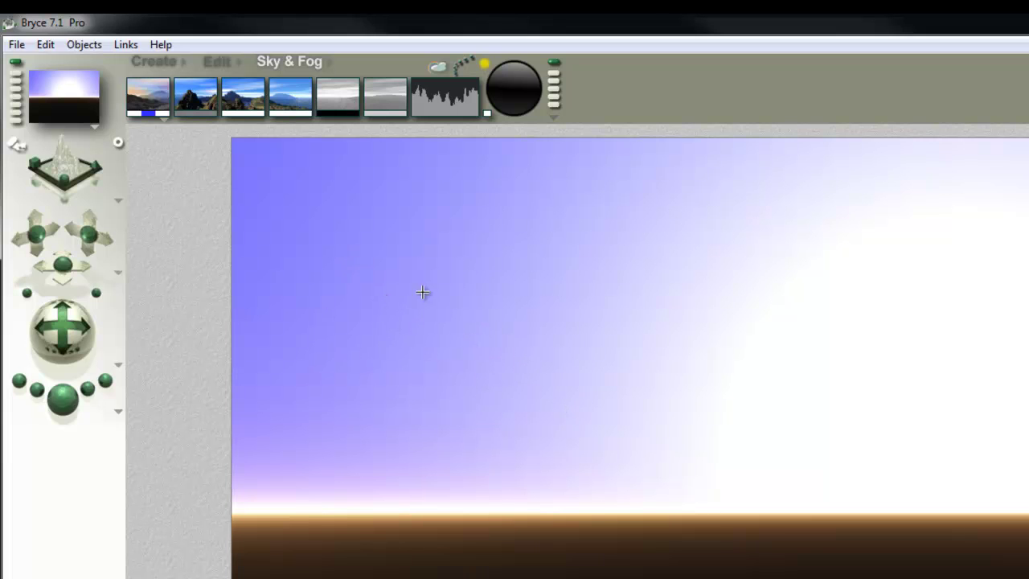
Turn off horizon haze, set the sun colour to RGB 255/129/0, and render
left_click(293, 102, "alt")
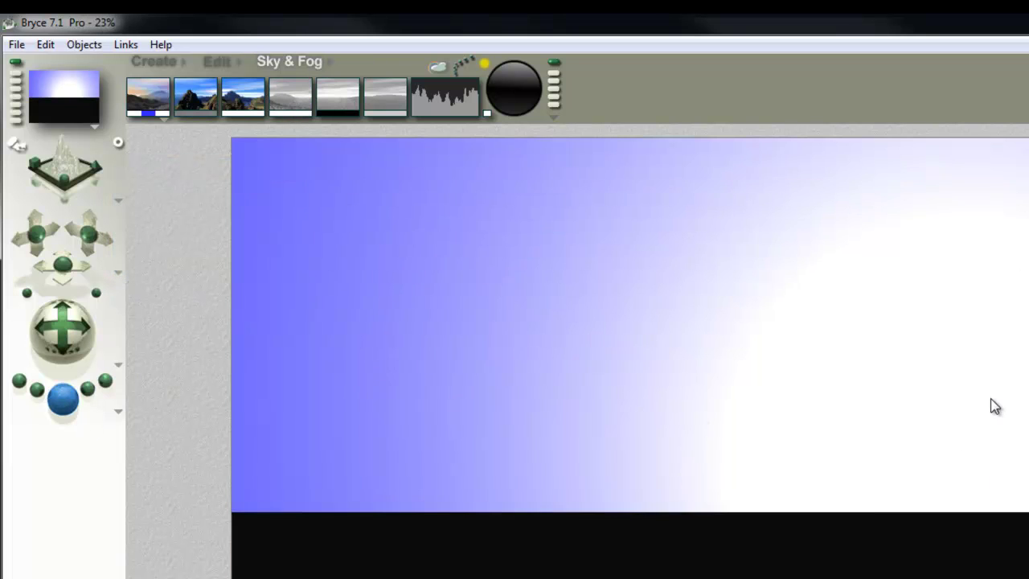
left_click(488, 118, "alt")
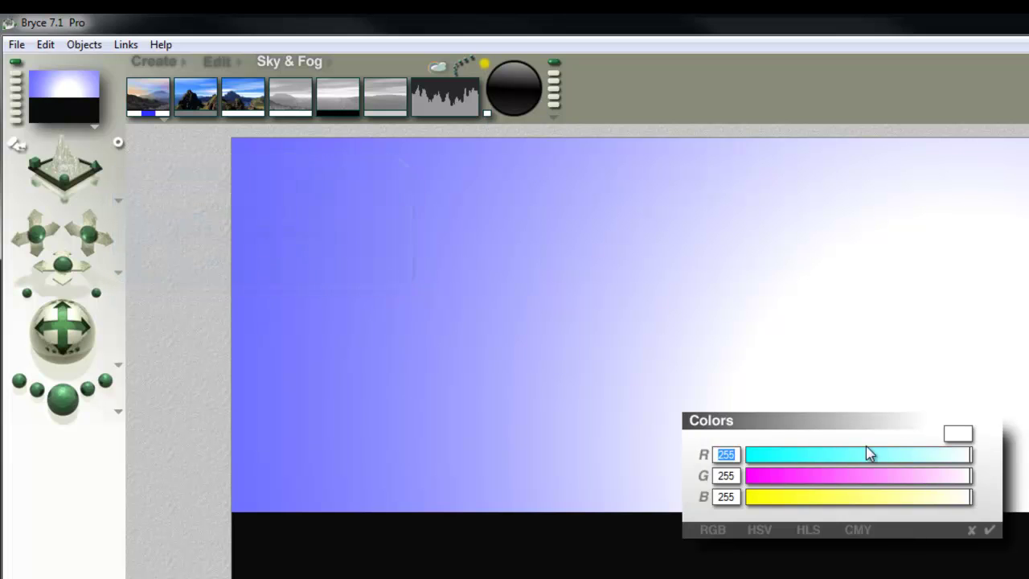
left_click_drag(865, 485, 857, 482)
left_click_drag(807, 505, 685, 513)
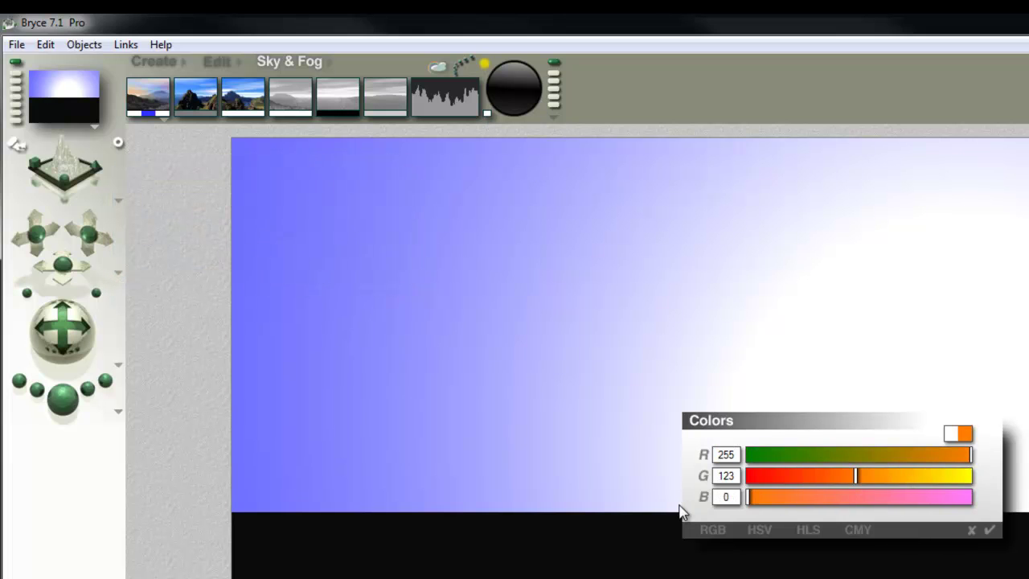
left_click_drag(865, 474, 861, 475)
left_click(990, 530)
left_click(62, 398)
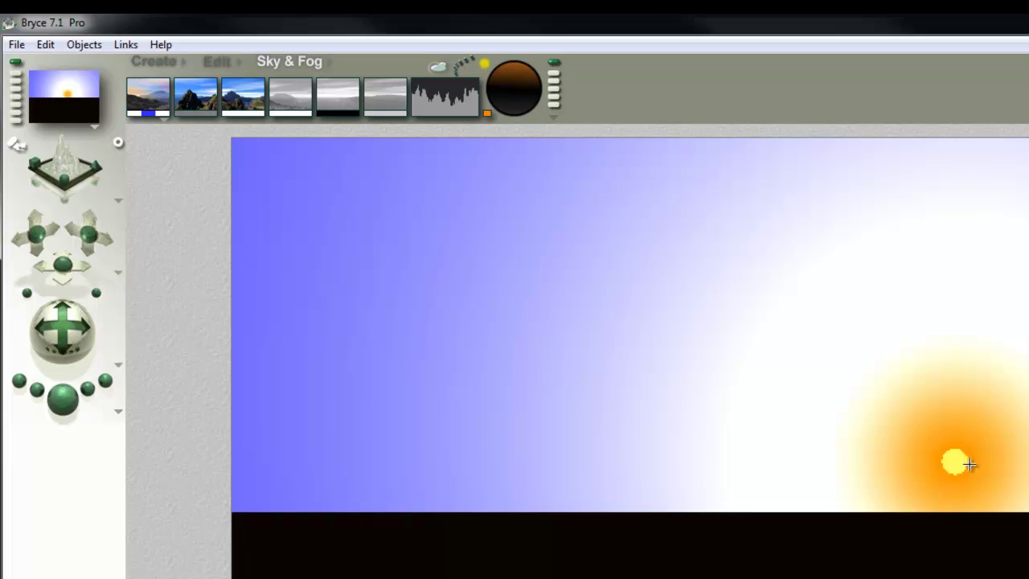
In Sky Lab, enable custom sun size with disk size 2.5 and preview Render in Scene
left_click(440, 75)
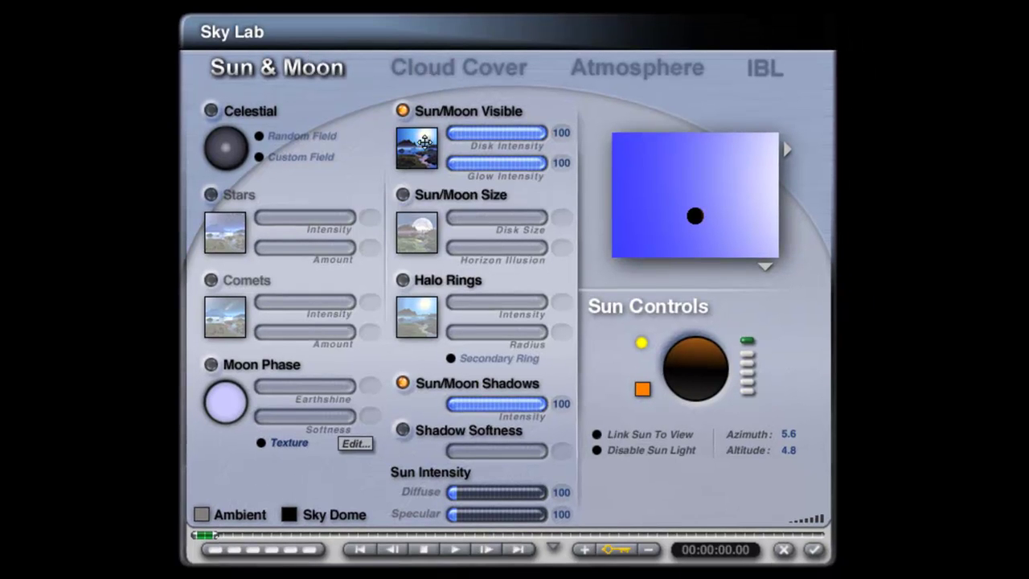
left_click(403, 196)
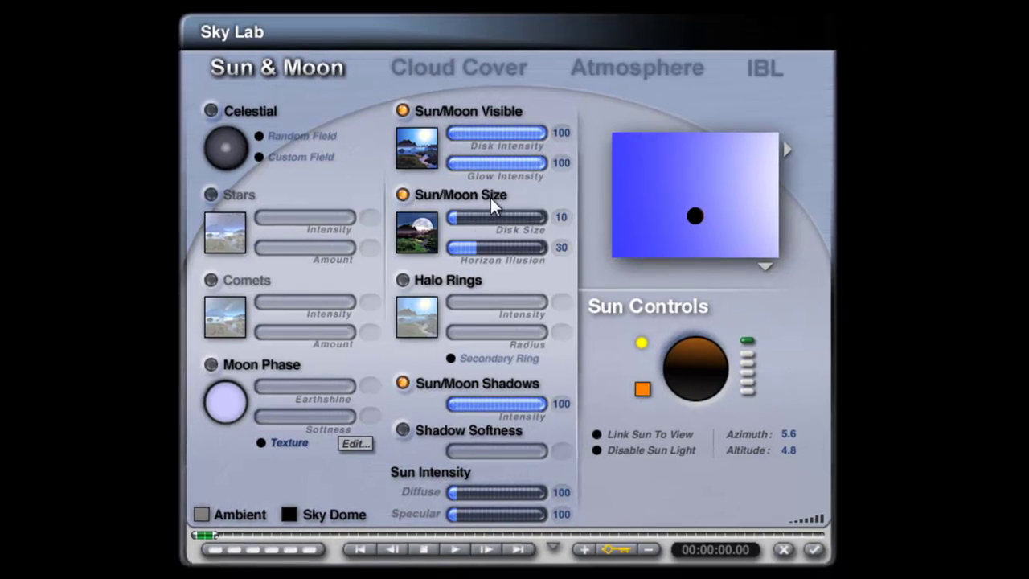
type("2.5")
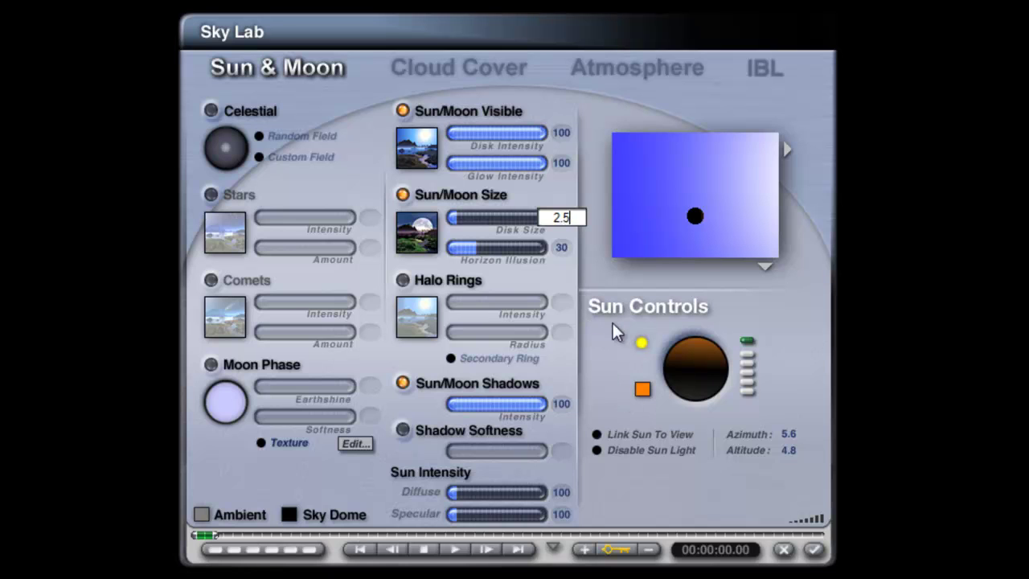
key("Return")
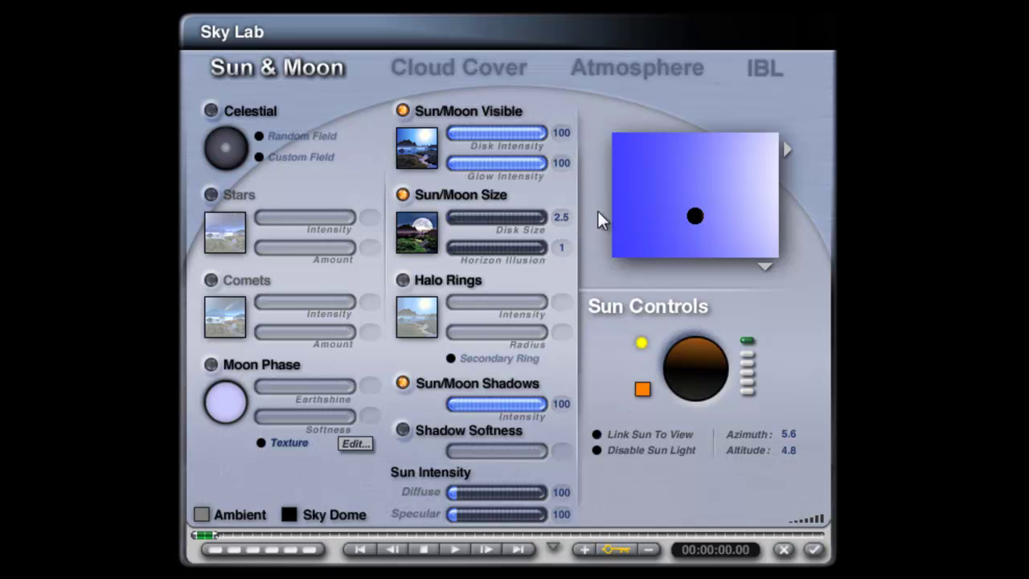
left_click(759, 269)
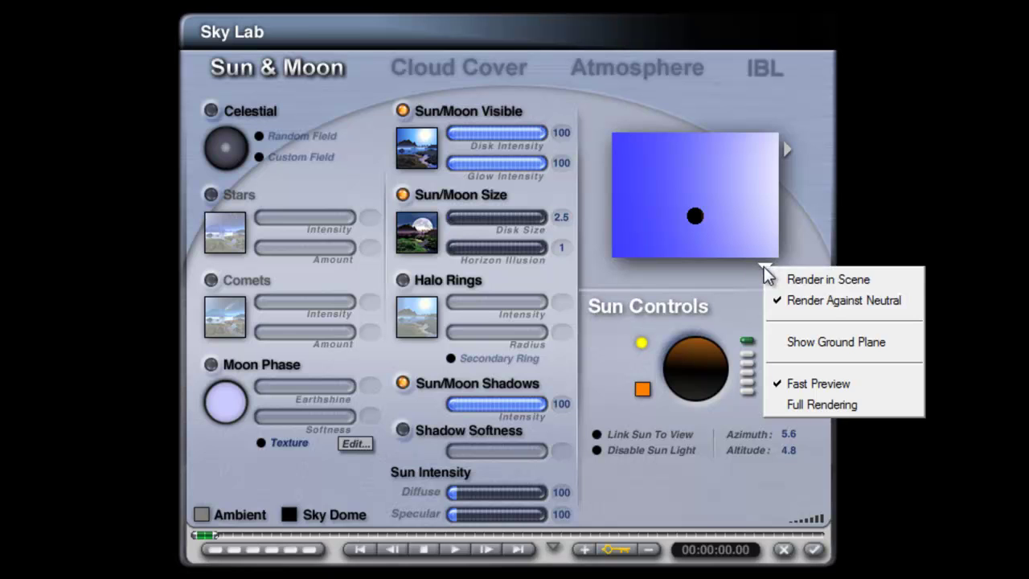
left_click(809, 280)
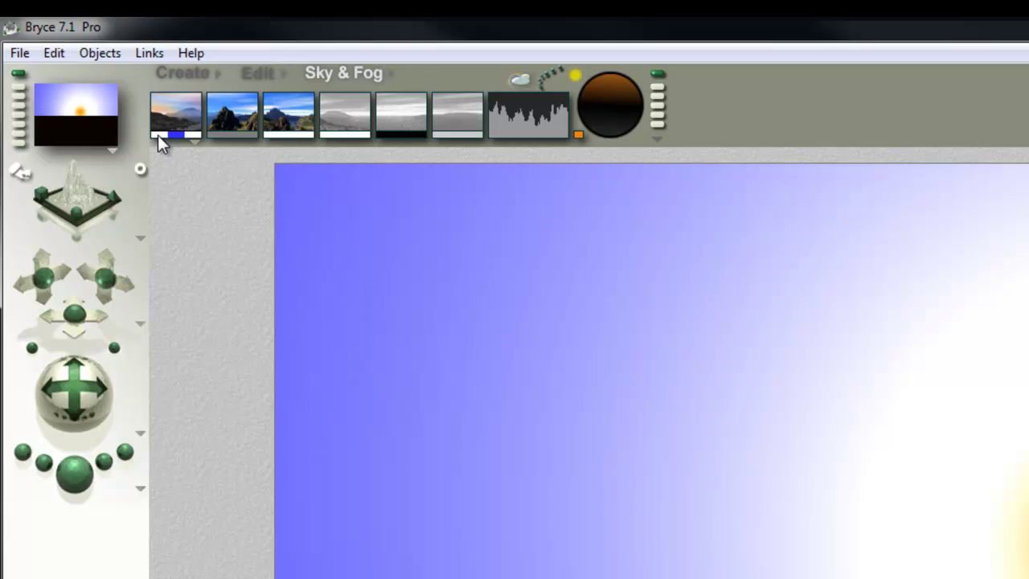
Set the custom sky colours to orange and near-black (RGB 10/5/0), then render
left_click_drag(157, 135, 583, 130)
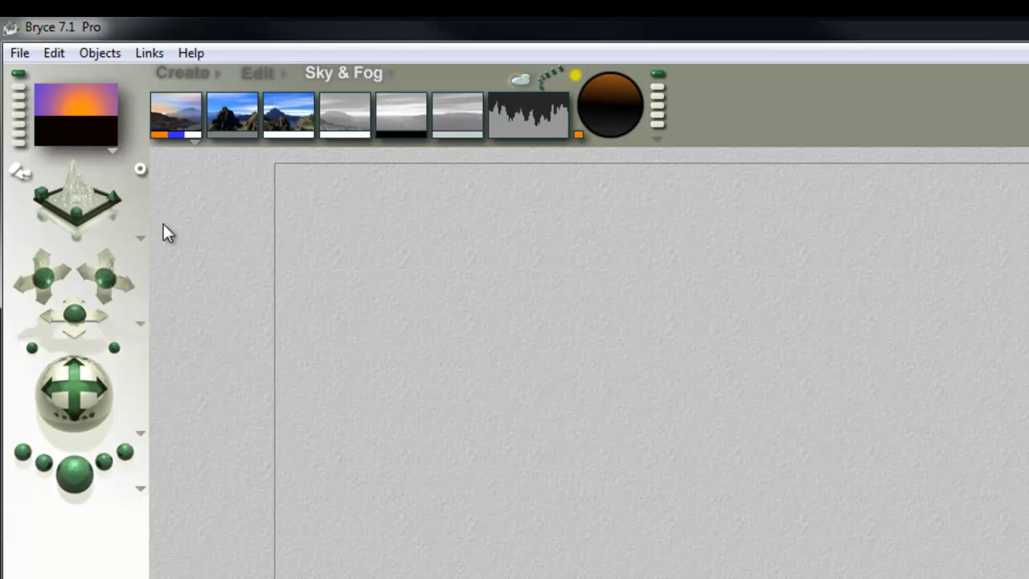
left_click_drag(177, 135, 94, 142)
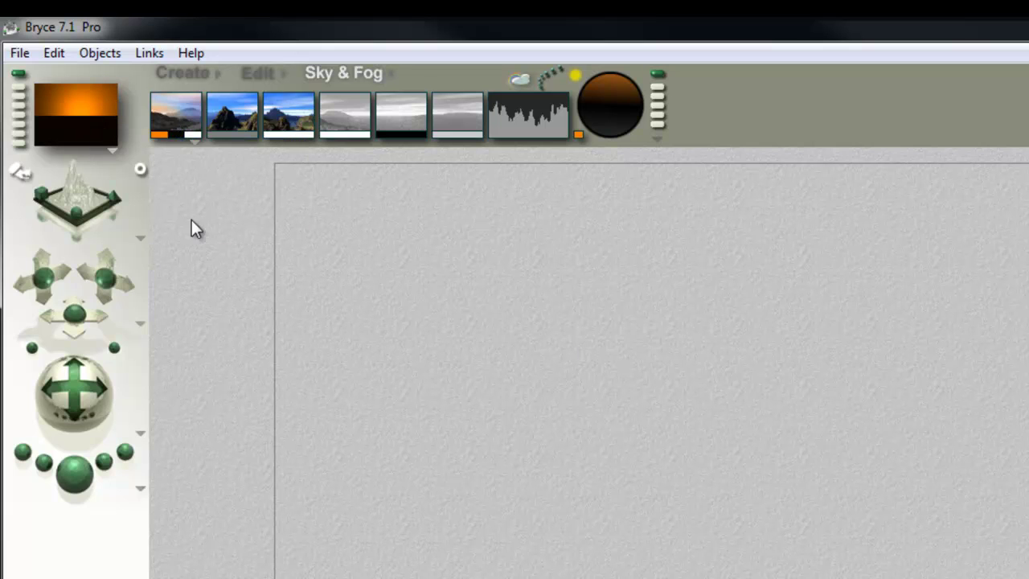
left_click(172, 135)
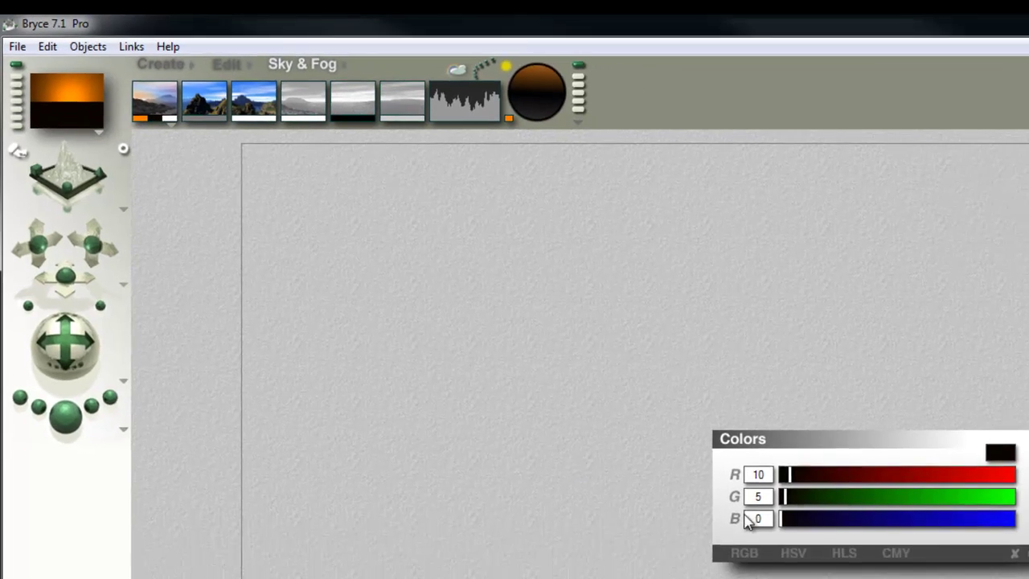
left_click(1001, 537)
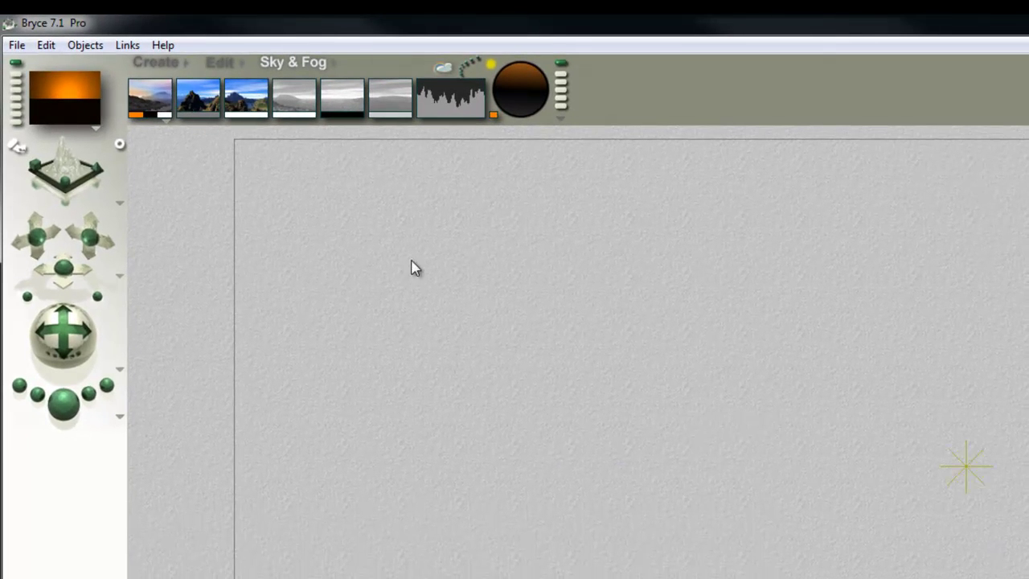
left_click(167, 113)
left_click(153, 124)
left_click(77, 412)
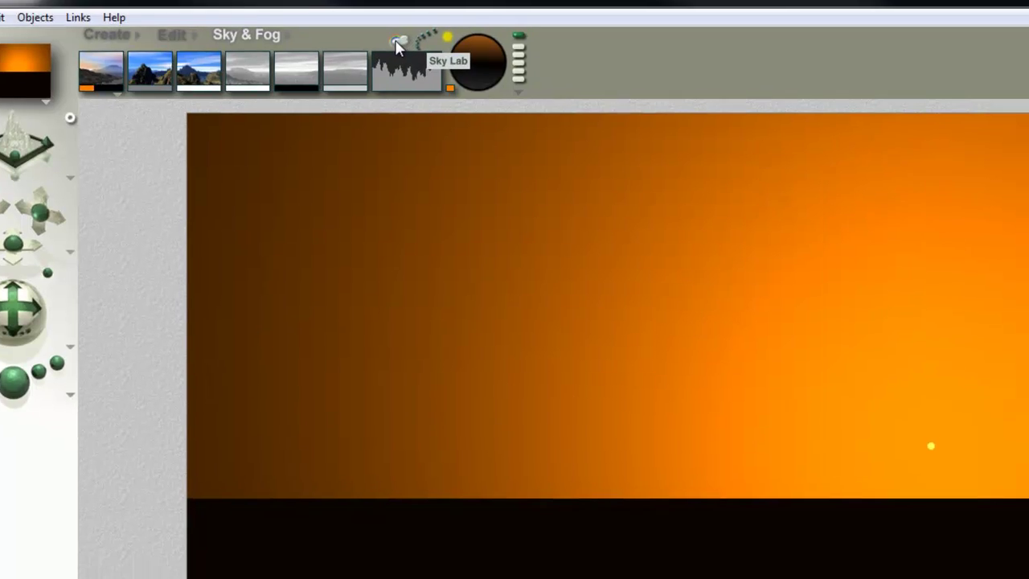
In Sky Lab, raise sun diffuse intensity to 999 and enable Use HDRI Image lighting
left_click(444, 71)
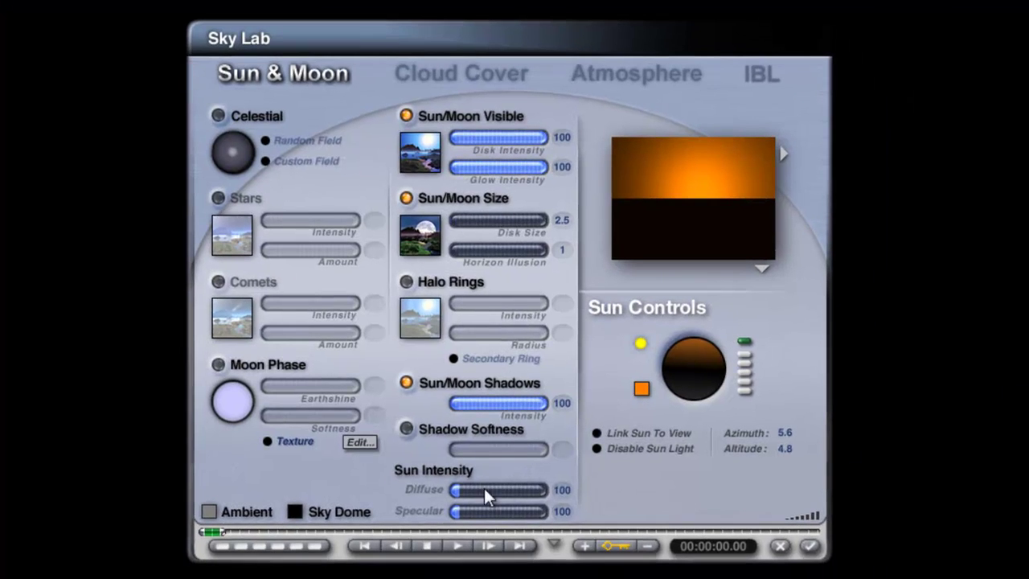
left_click_drag(468, 492, 470, 492)
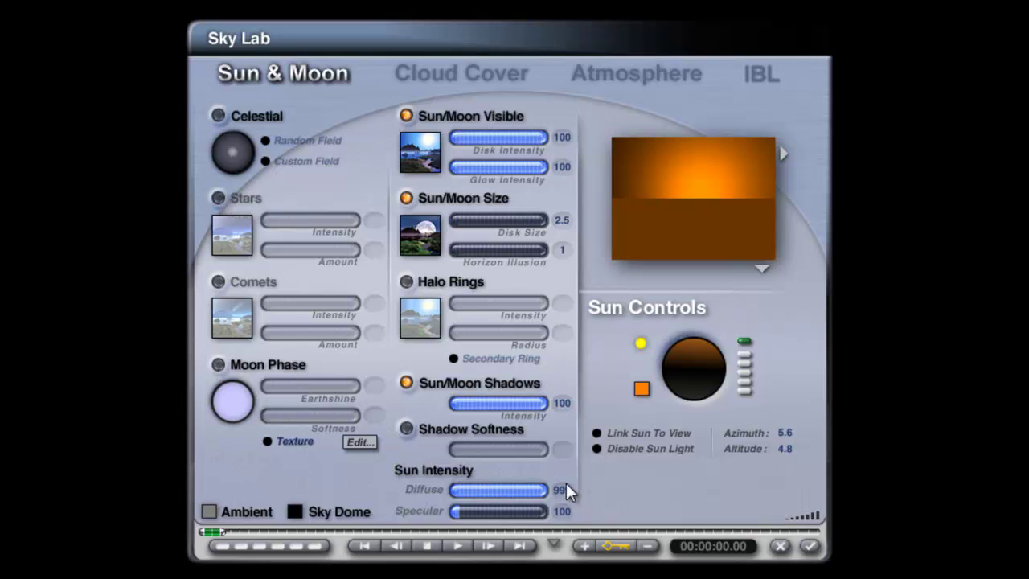
left_click(770, 72)
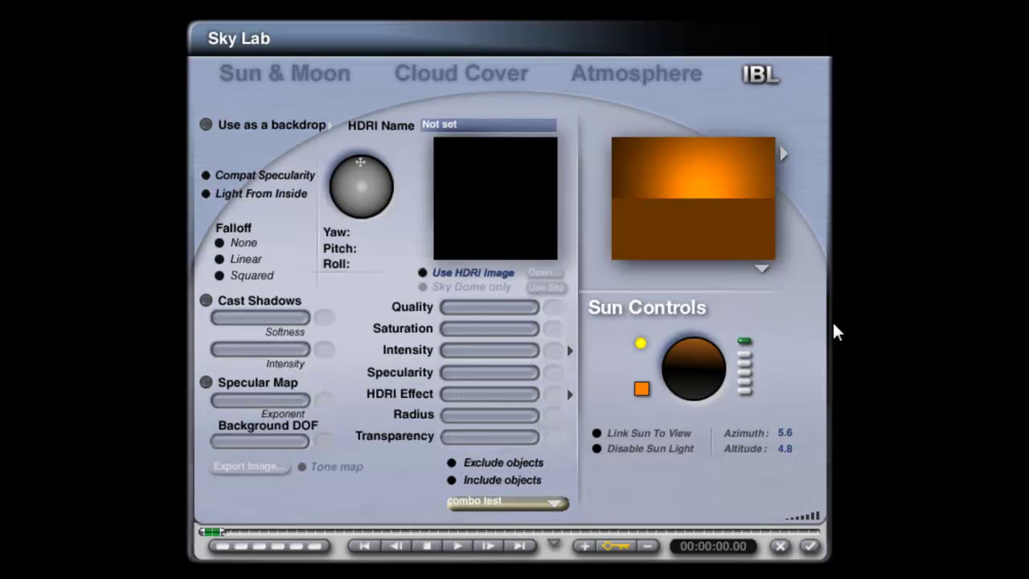
left_click(423, 273)
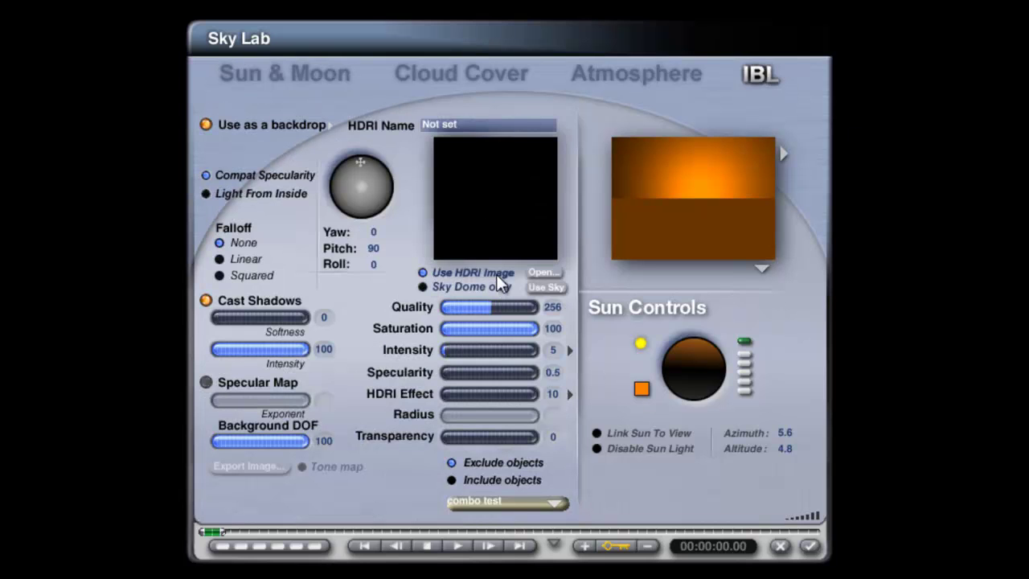
Render the sky into the IBL image, set Specularity and HDRI Effect to 0, and Quality to 16
left_click(554, 289)
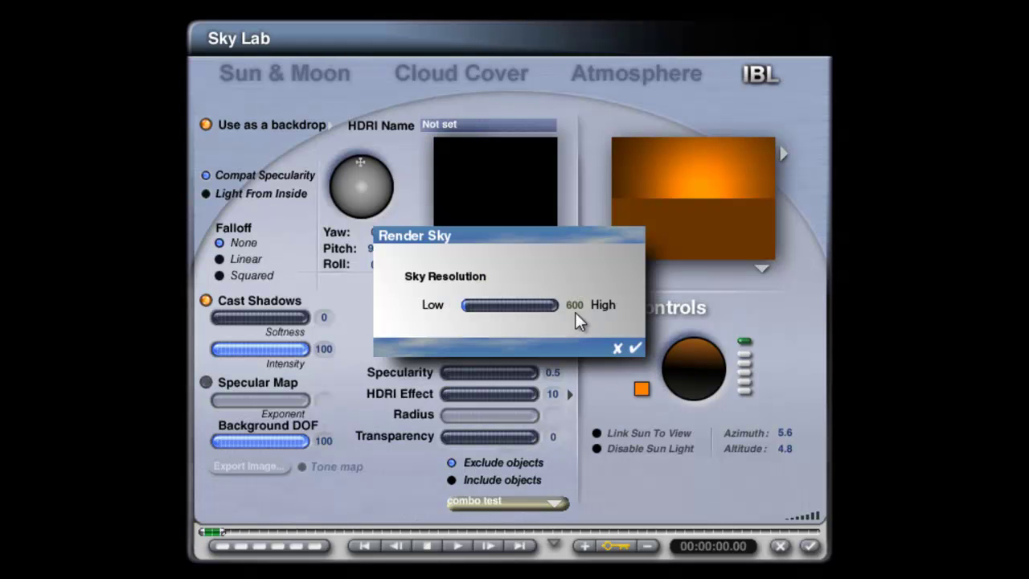
left_click(636, 348)
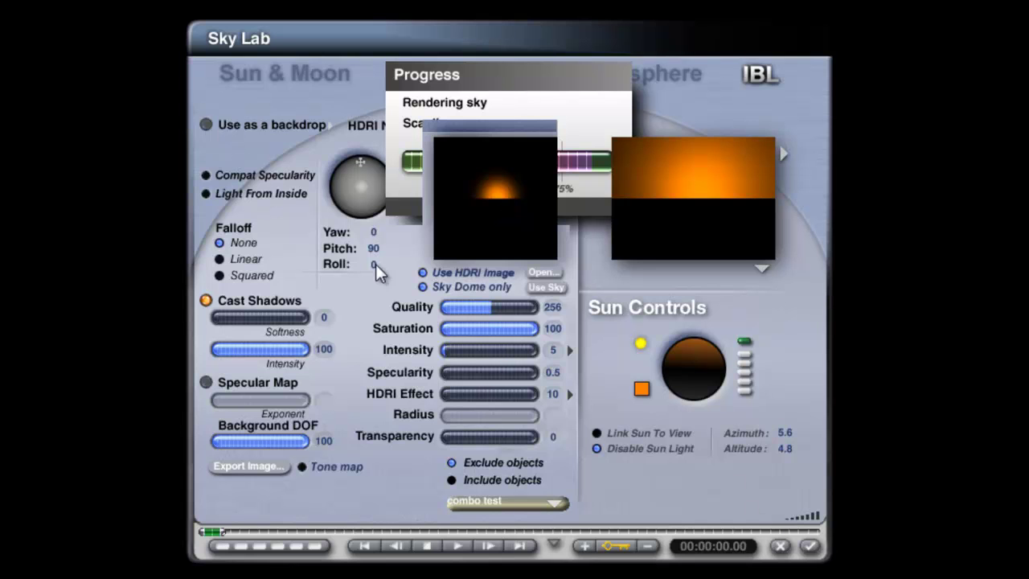
left_click(549, 373)
type("0")
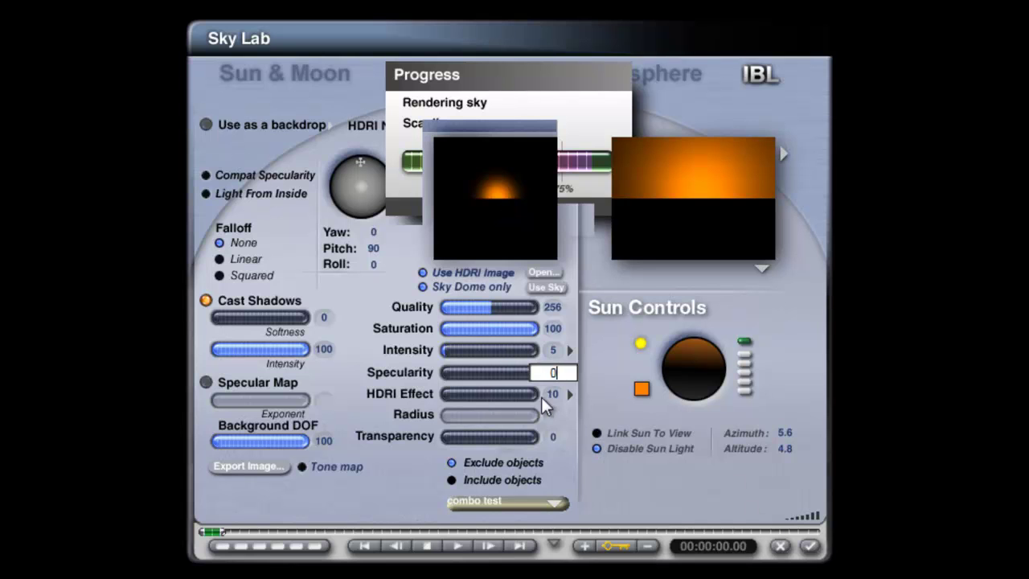
key("Tab")
key("Return")
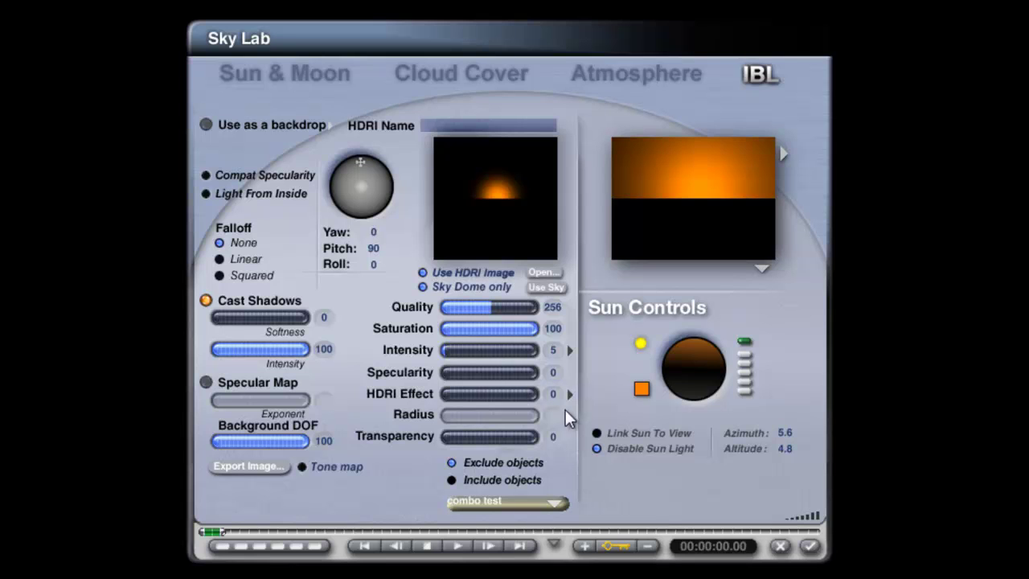
left_click_drag(485, 308, 445, 307)
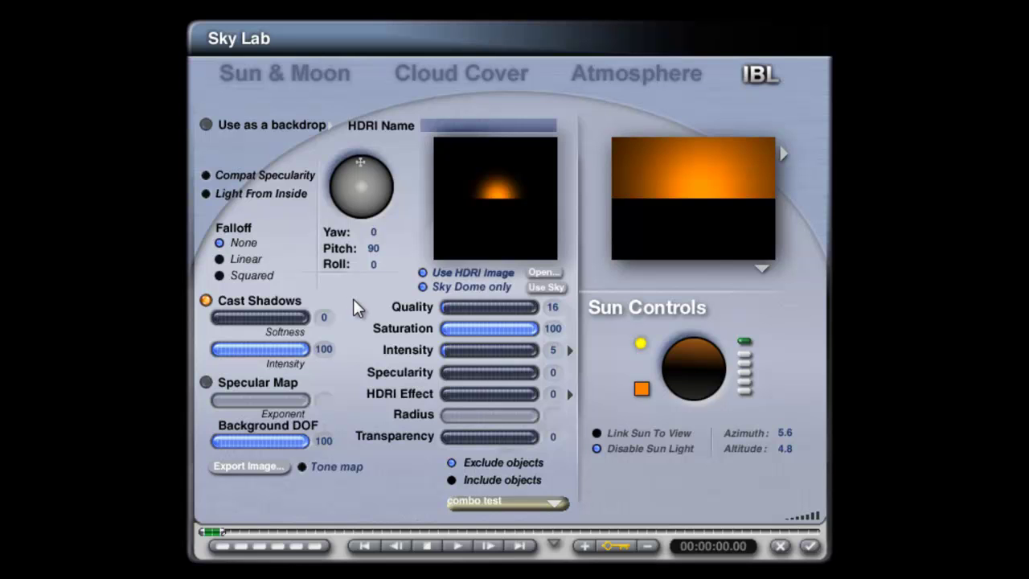
Show the IBL image as a backdrop blended with Add to sky, and accept the settings
left_click(206, 126)
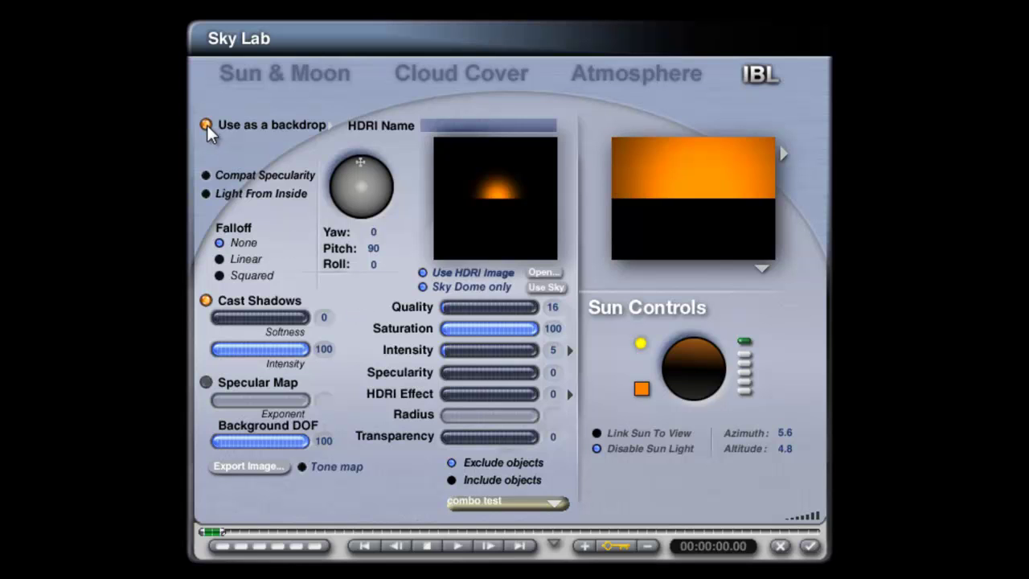
left_click(330, 125)
left_click(389, 179)
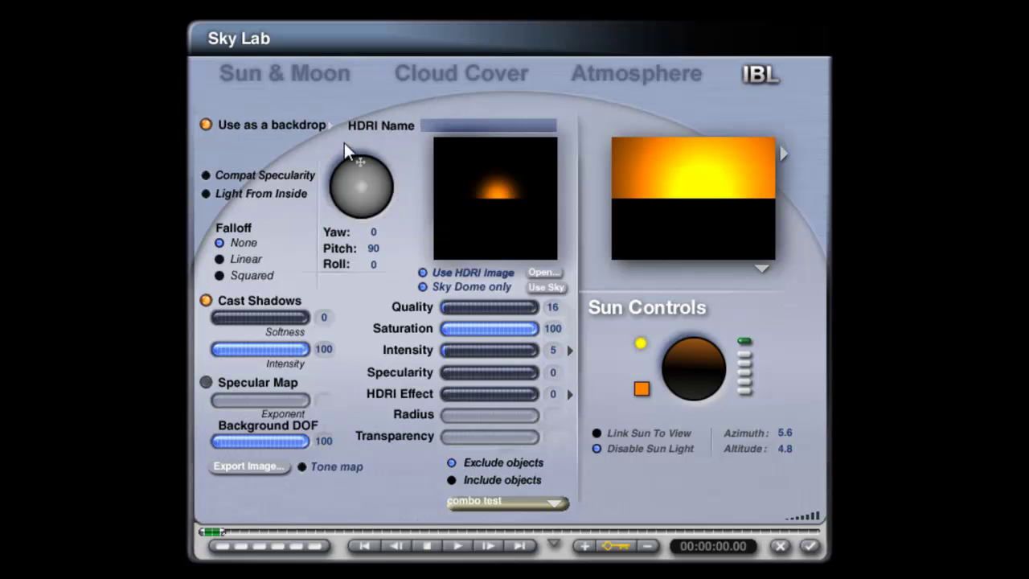
left_click(331, 125)
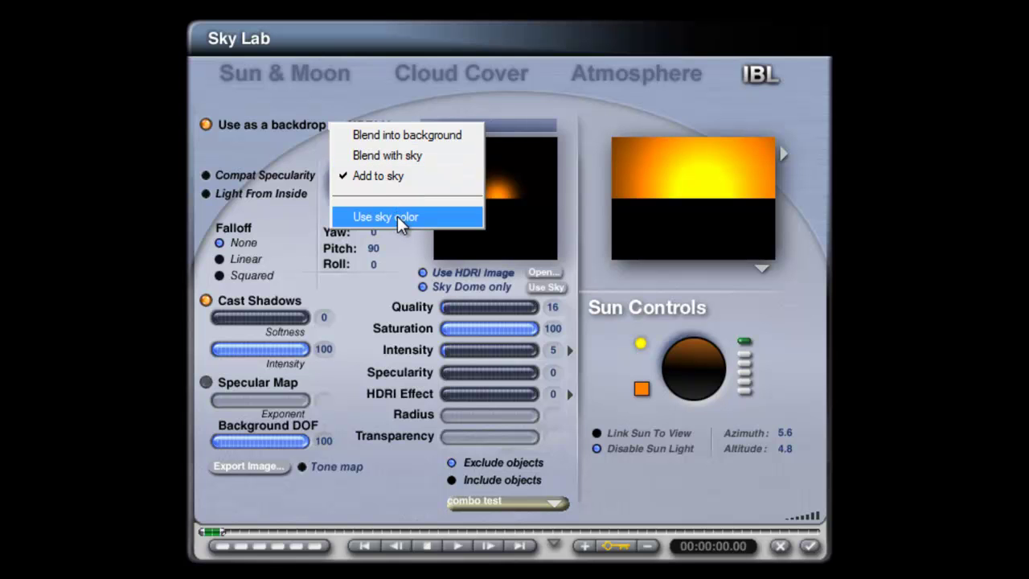
left_click(292, 143)
left_click(809, 546)
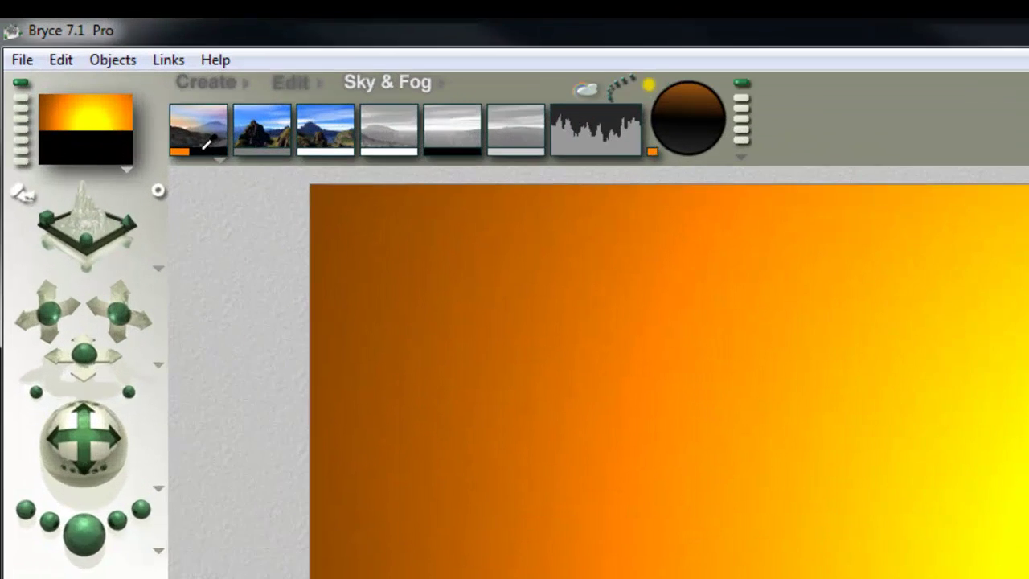
Change a sky colour to blue, render, then set the backdrop to Use sky color
left_click_drag(206, 144, 256, 161)
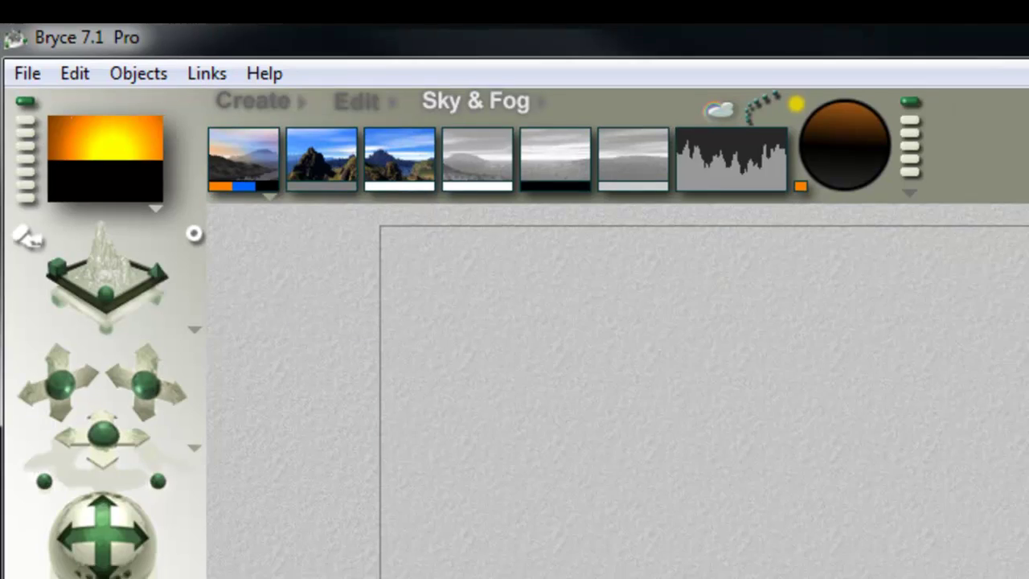
left_click(129, 578)
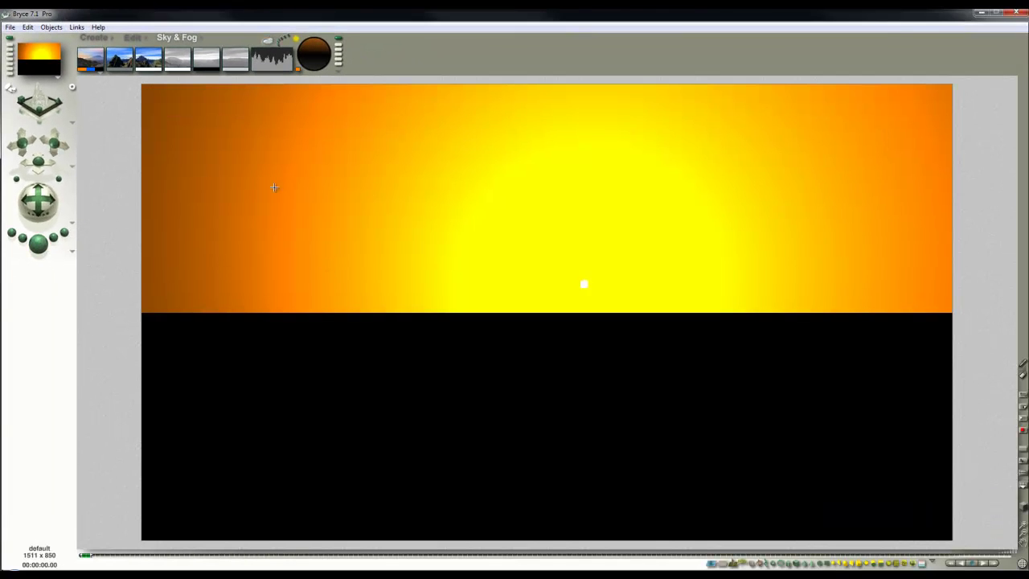
left_click(265, 41)
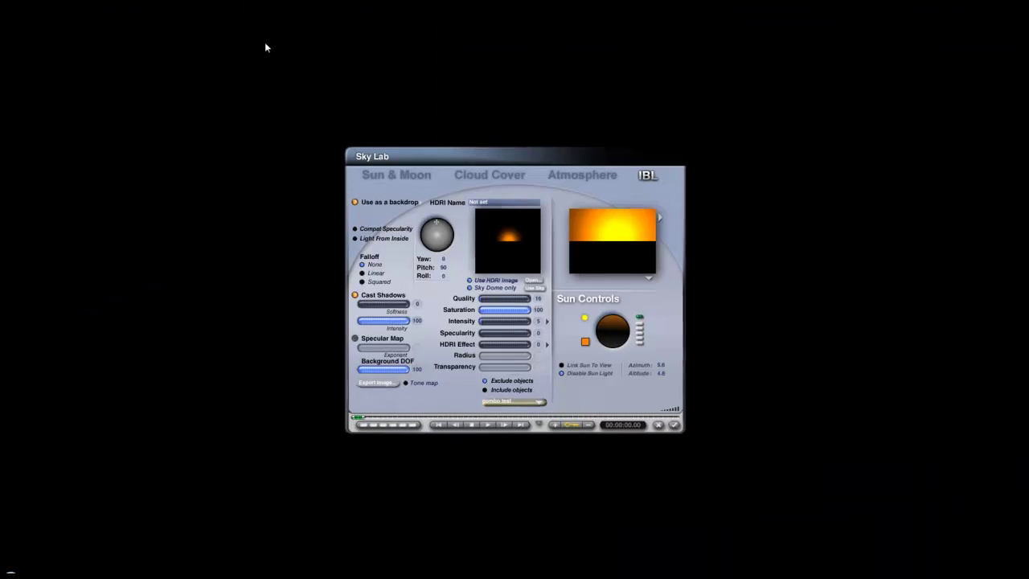
left_click(390, 162)
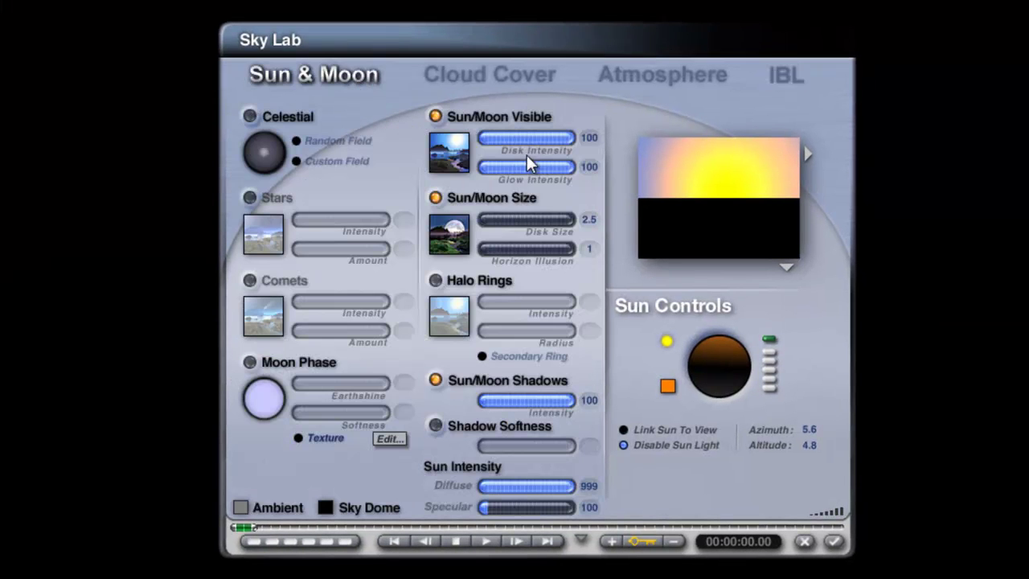
Set the sun's Glow Intensity to 50, accept Sky Lab, and render with Ctrl+R
left_click(590, 166)
type("50")
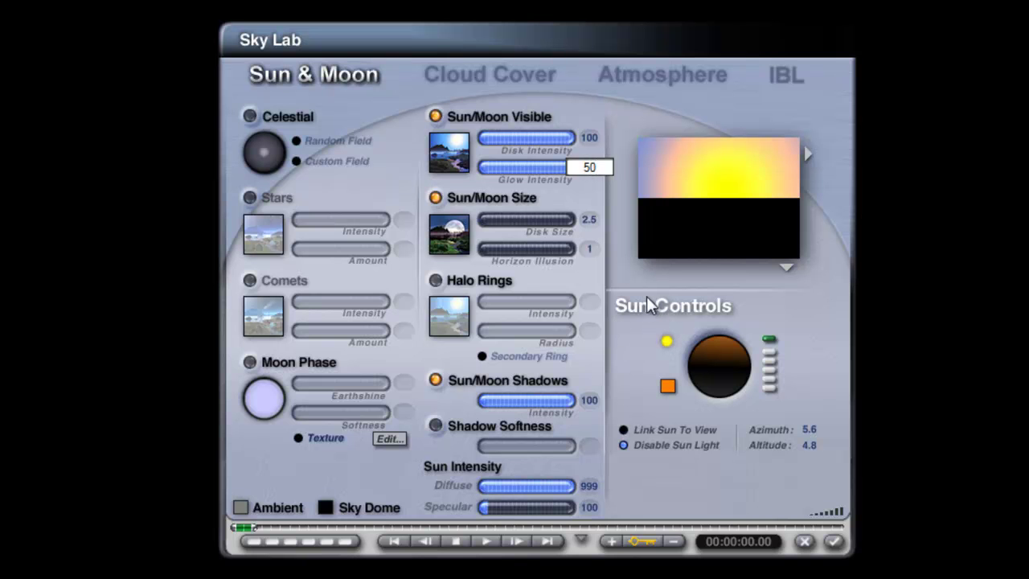
key("Return")
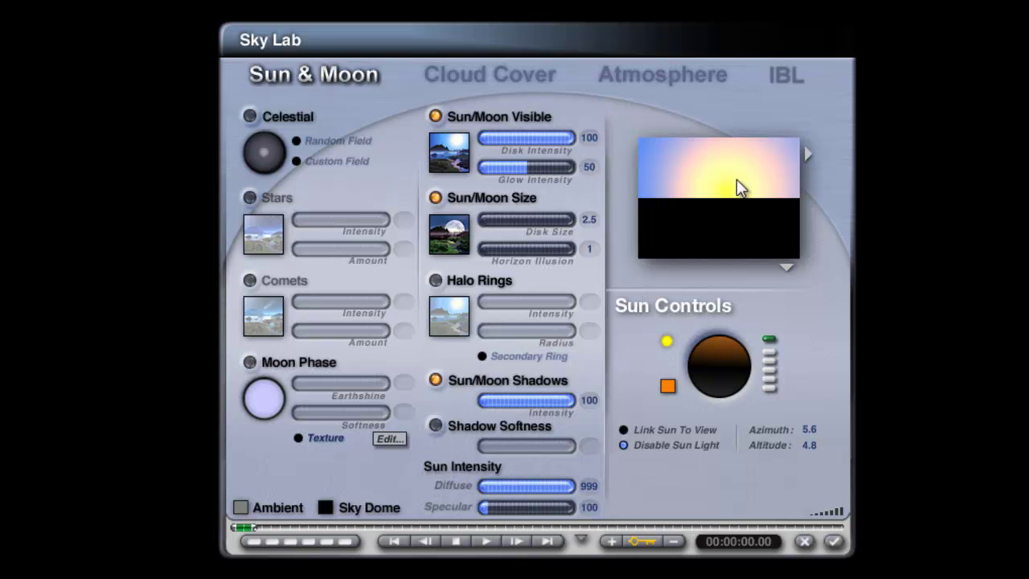
left_click(836, 549)
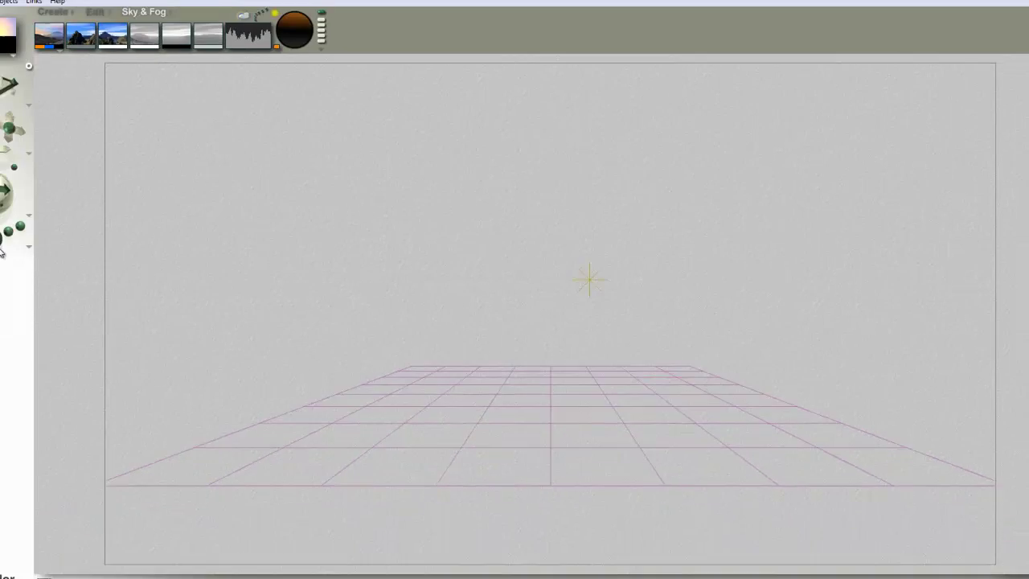
key("ctrl+r")
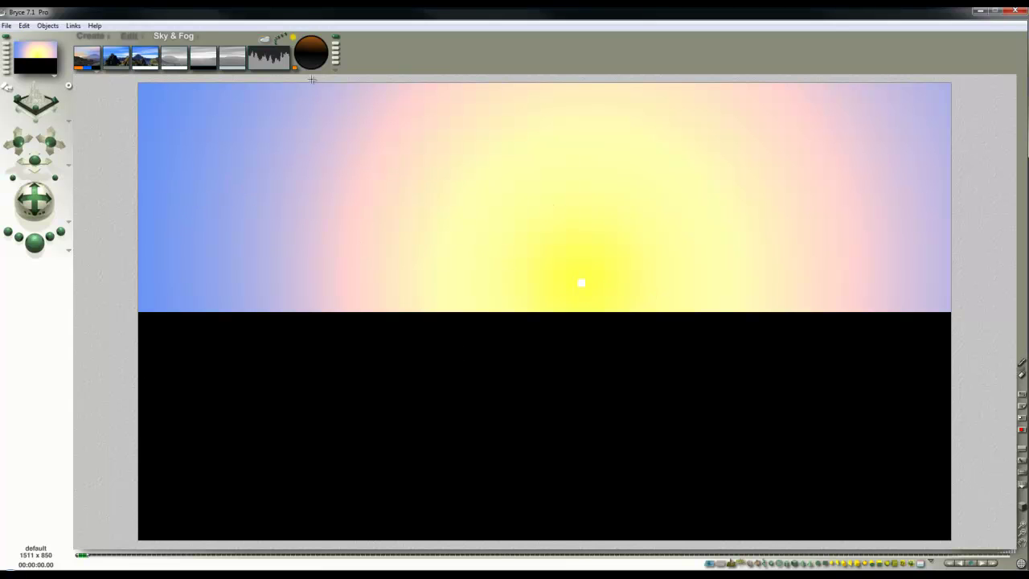
Darken the sun colour and add an orange haze band along the horizon, rendering each change
left_click_drag(295, 71, 322, 117)
key("ctrl+r")
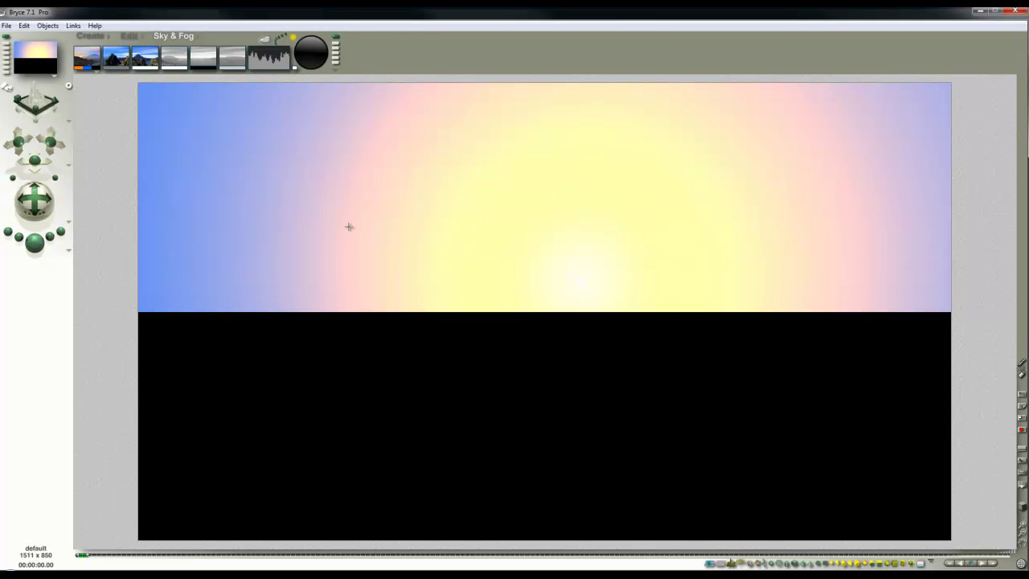
left_click_drag(176, 58, 112, 215)
left_click(35, 241)
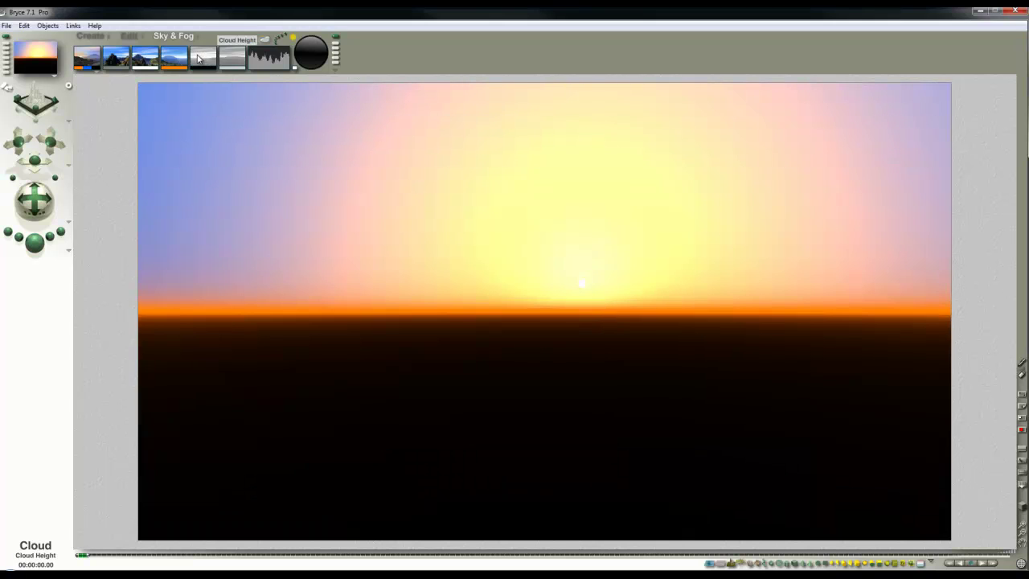
Lower the cloud height to 41, rendering to check the clouds
left_click_drag(201, 56, 175, 63)
left_click(34, 241)
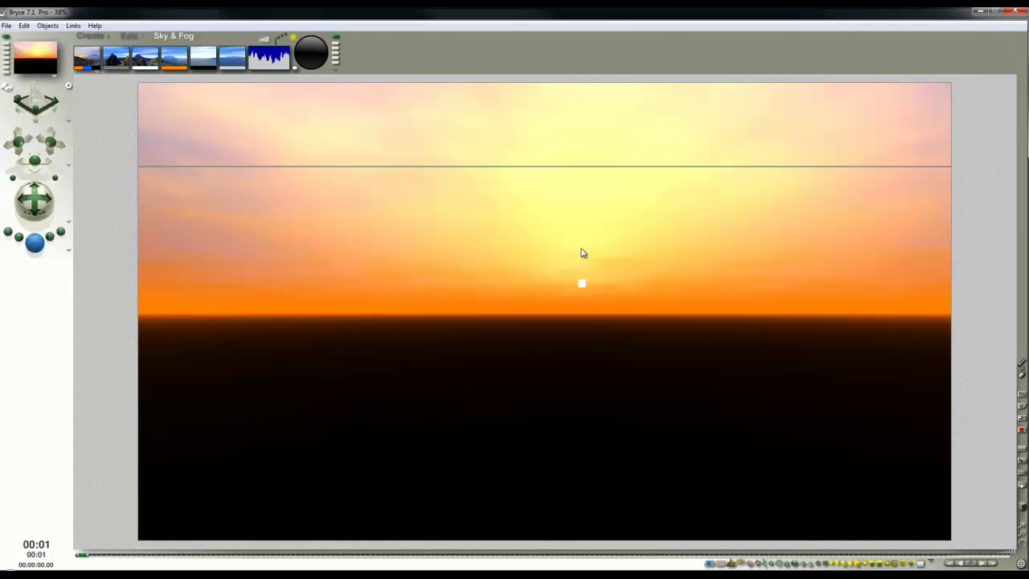
left_click_drag(203, 54, 203, 62)
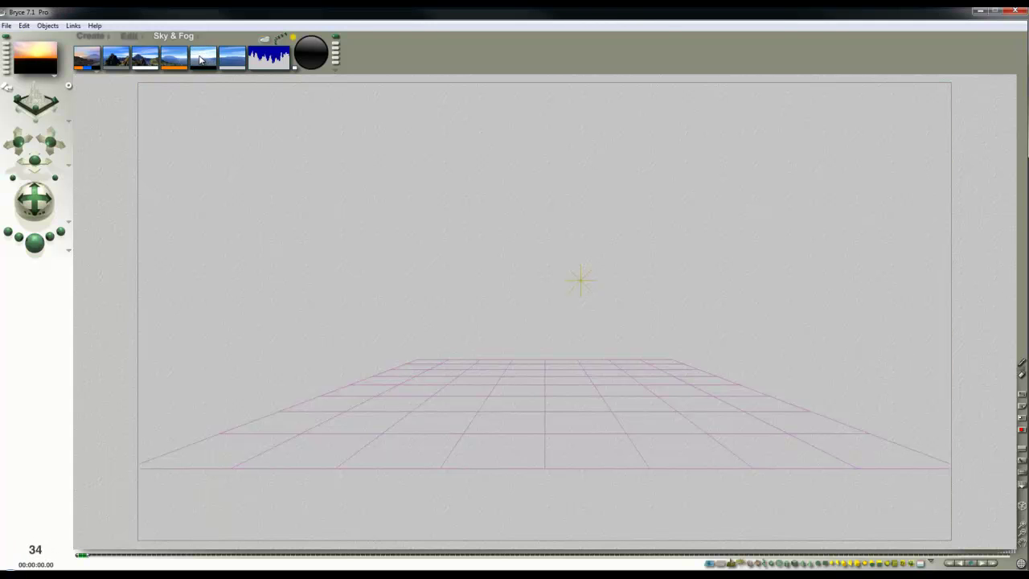
Render the sunset with the clouds at height 34, then add a sphere and enlarge it greatly
left_click(34, 241)
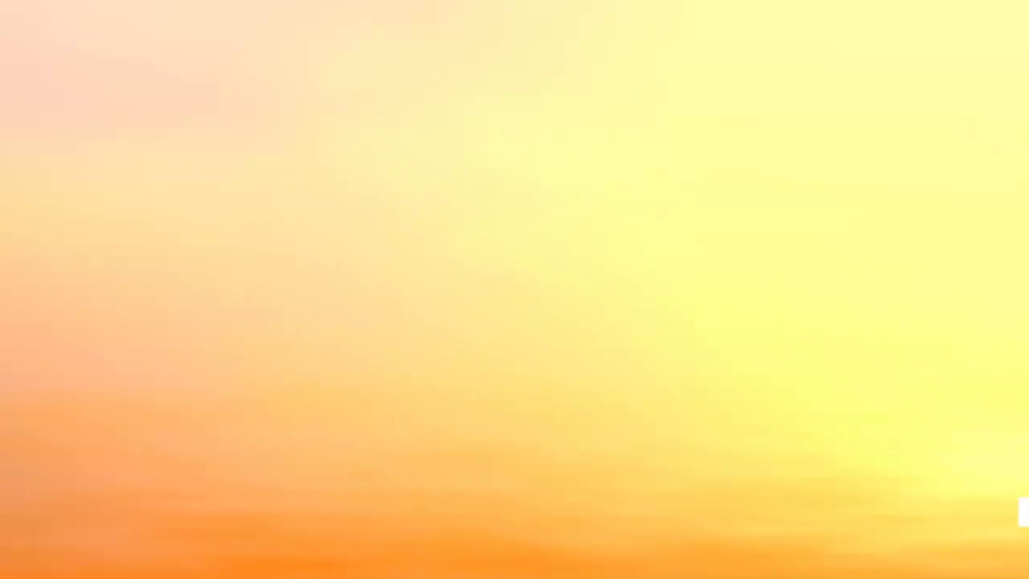
left_click(211, 78)
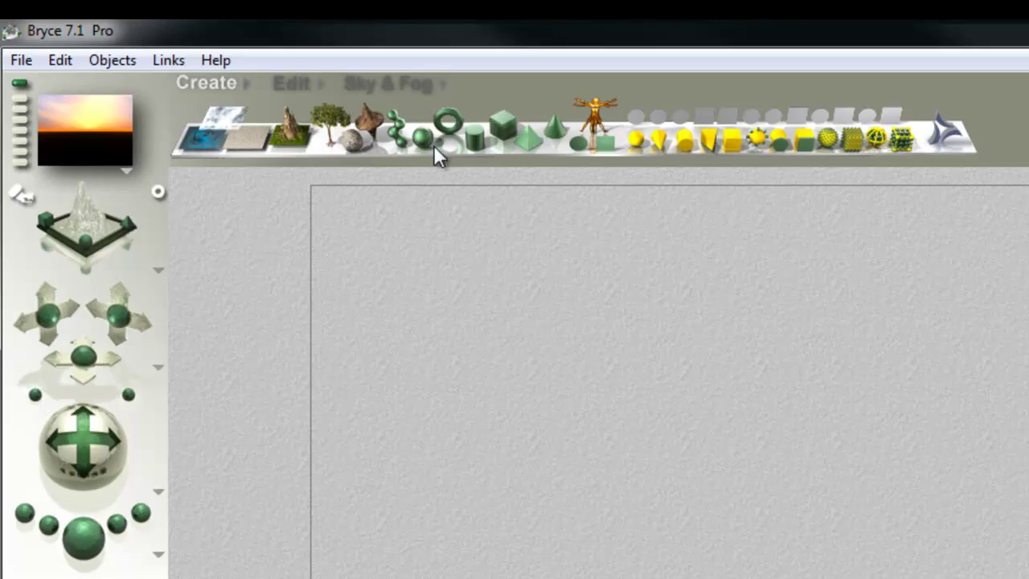
left_click(424, 140)
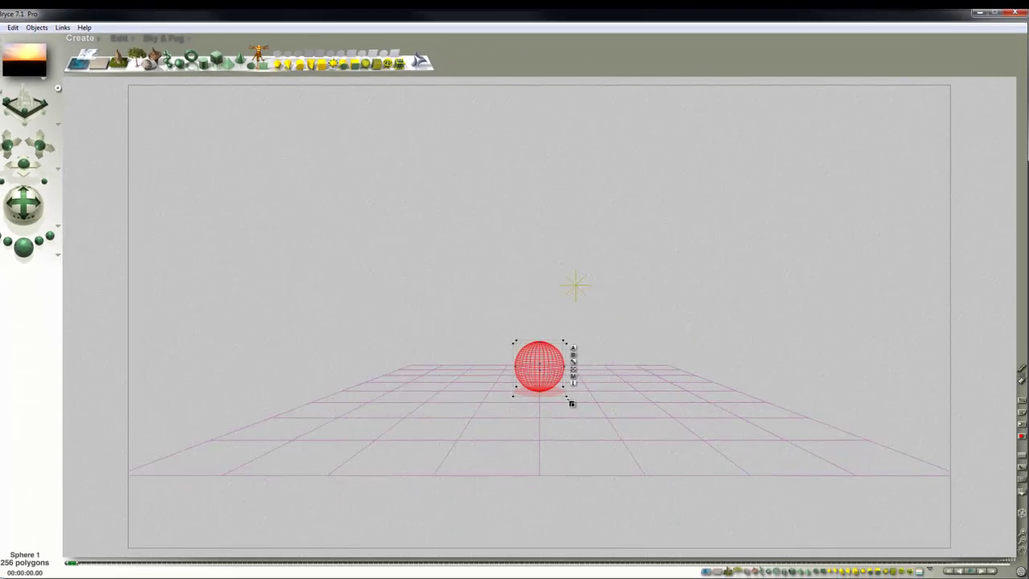
left_click(119, 38)
left_click_drag(115, 60, 209, 57)
Check the sphere from the top view, then raise it above the ground in the camera view
key("2")
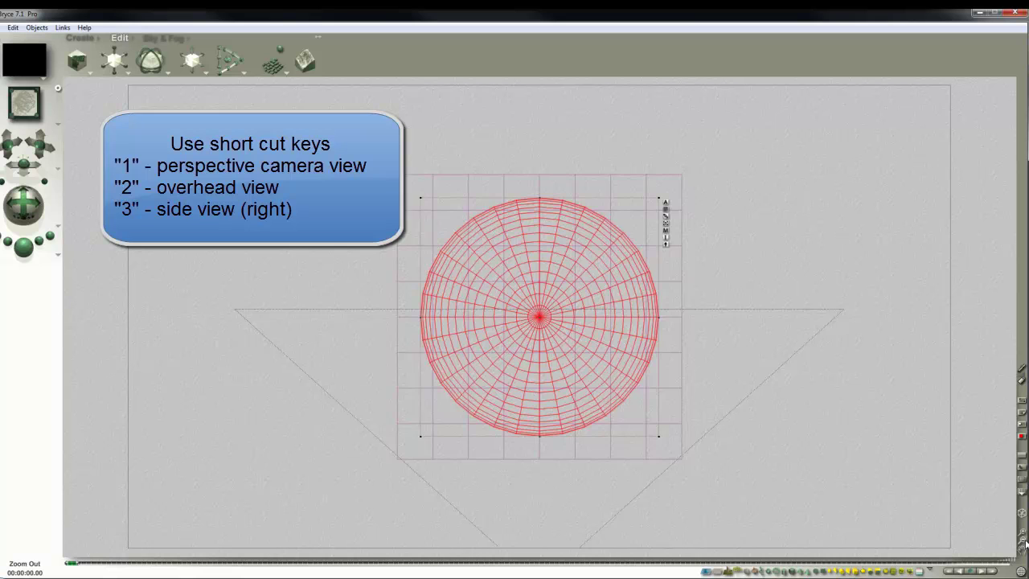
left_click(1025, 544)
left_click(1024, 543)
left_click(1025, 543)
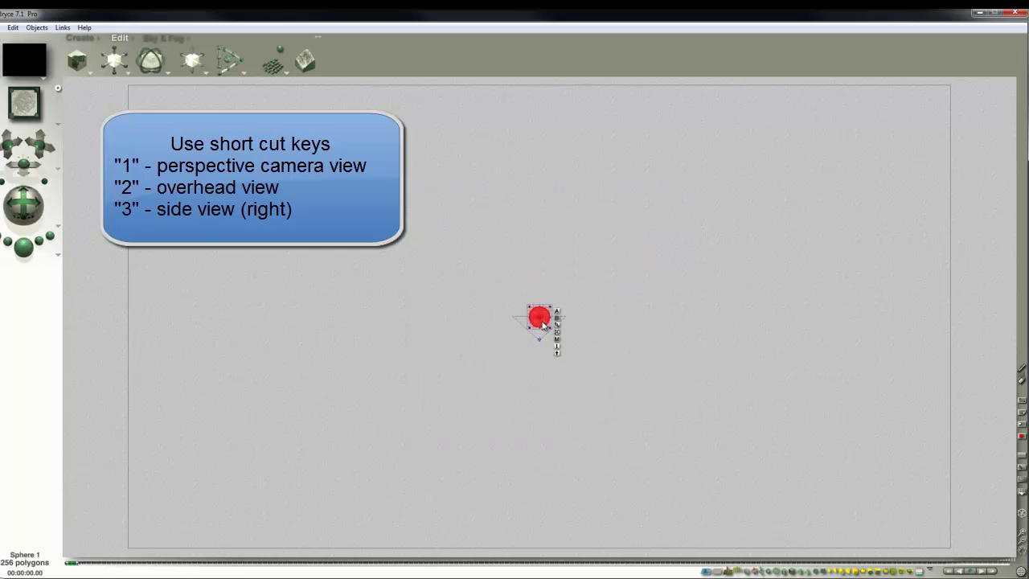
key("1")
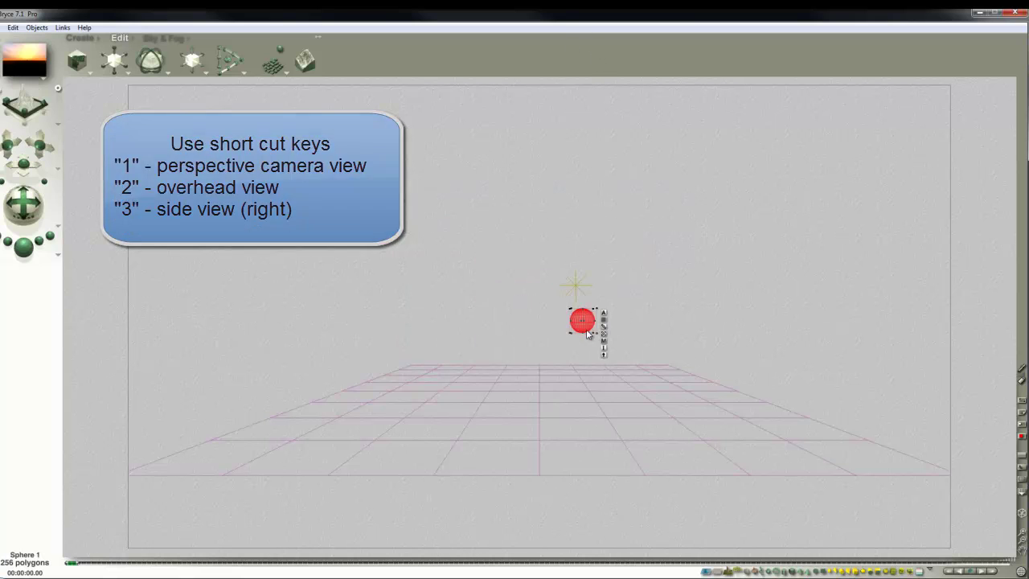
left_click_drag(588, 334, 577, 289)
Switch the sphere's material to Volume with ambience 100, edge softness 100 and fuzzy factor 300
left_click(596, 305)
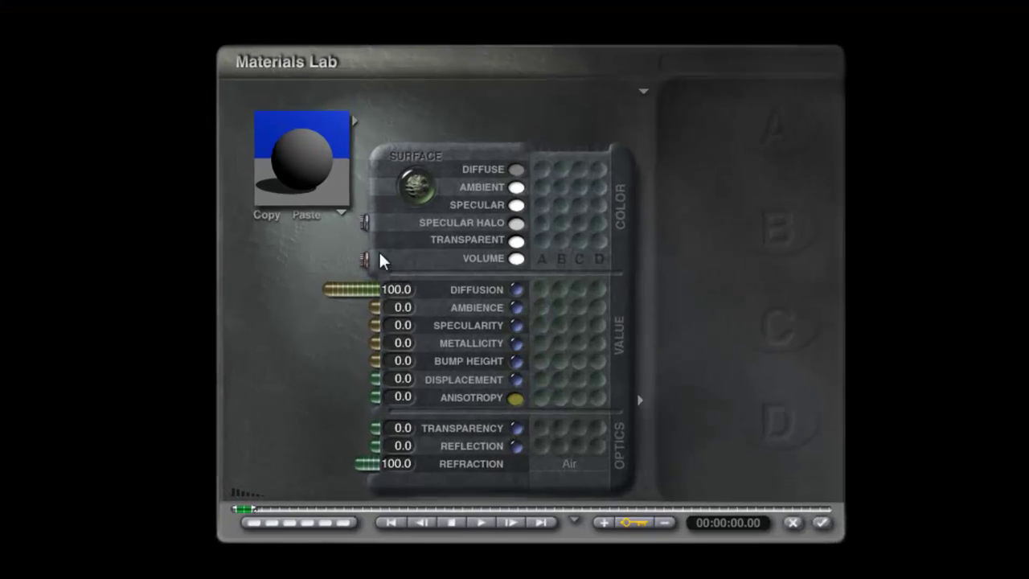
left_click(410, 181)
left_click_drag(361, 313, 136, 307)
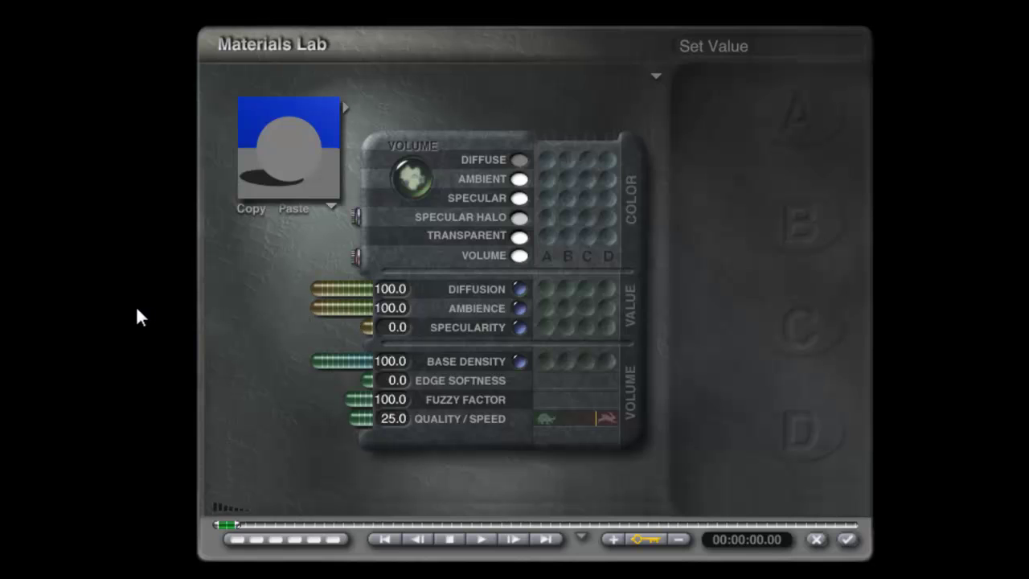
left_click_drag(352, 380, 44, 379)
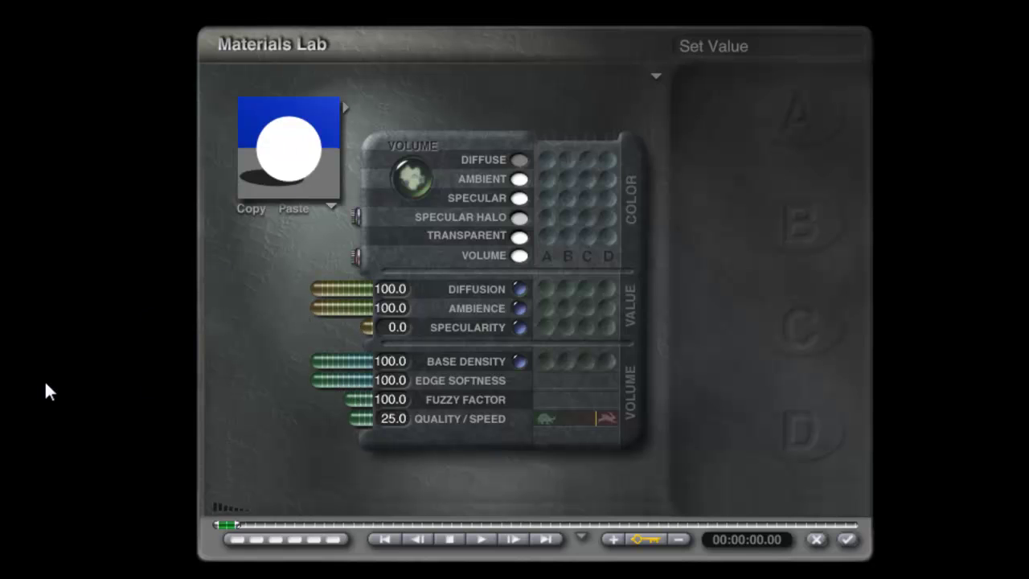
left_click_drag(351, 403, 347, 358)
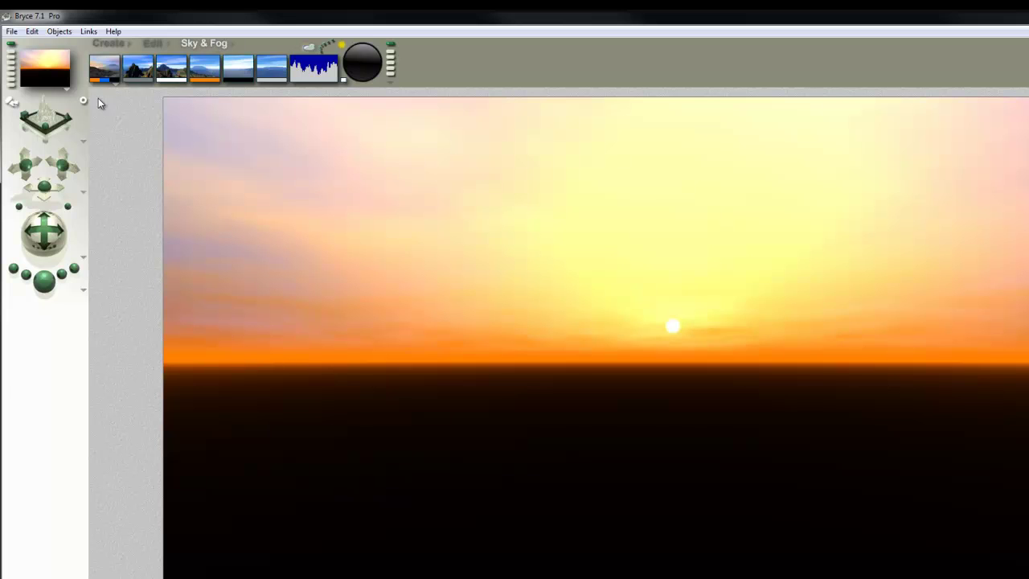
Pick a darker blue sky colour, with a brief test render along the way
left_click(108, 80)
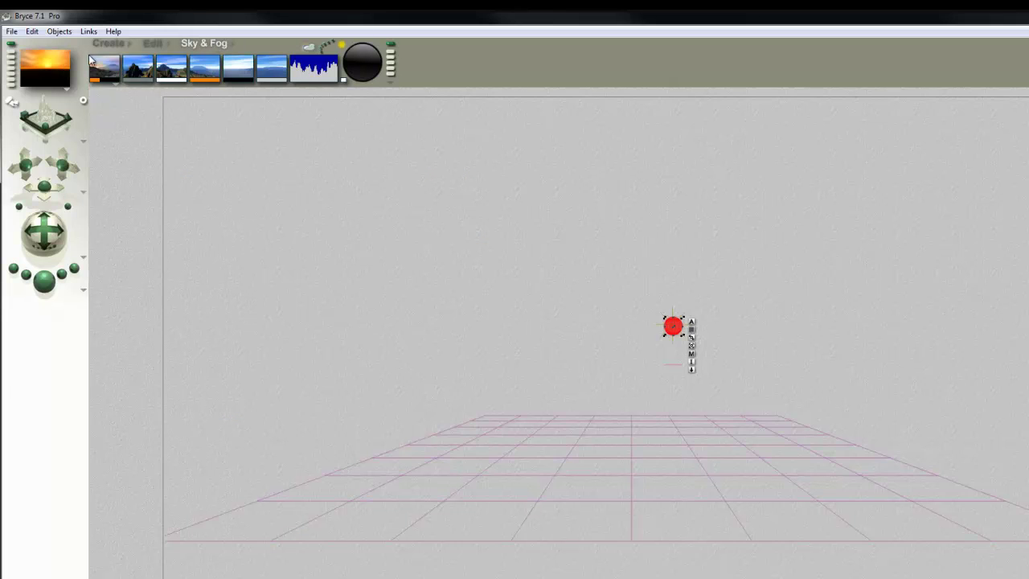
left_click(46, 279)
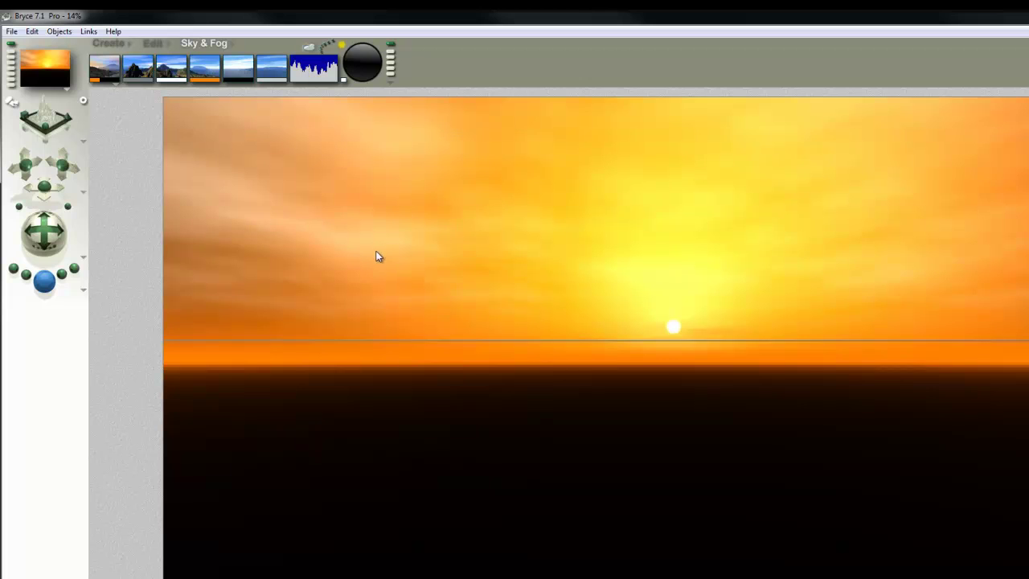
left_click(157, 113)
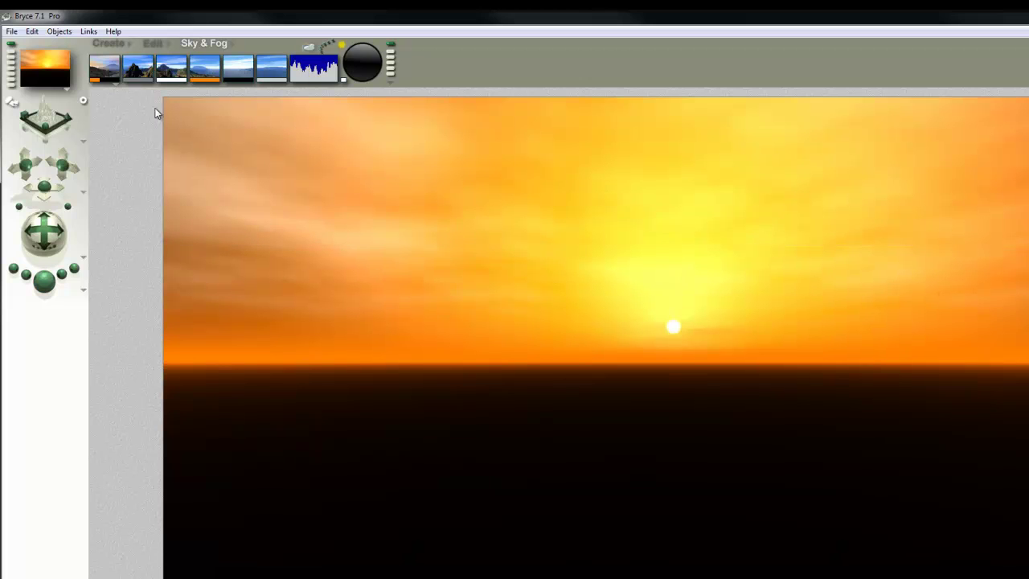
left_click(103, 79)
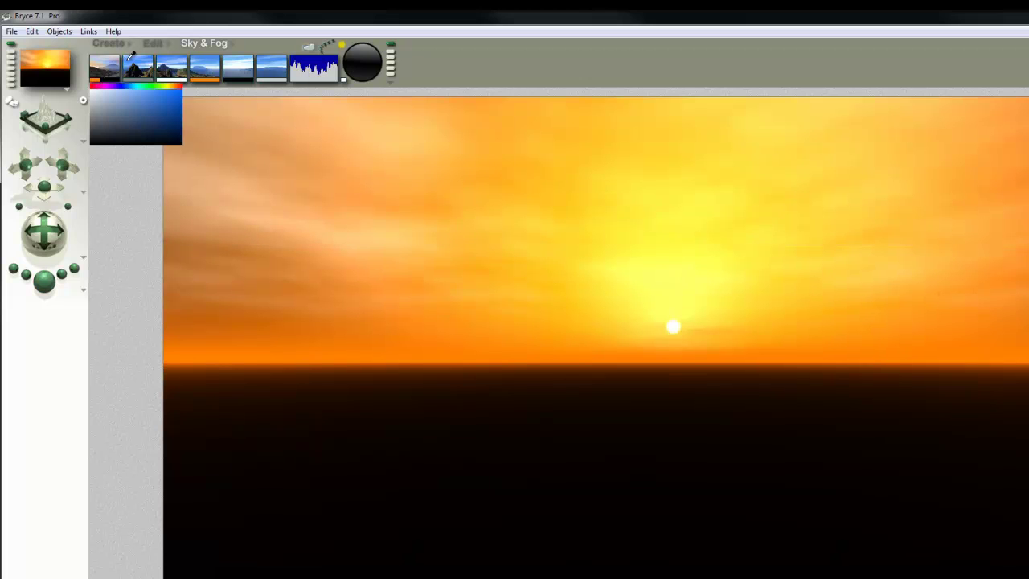
left_click_drag(130, 54, 112, 73)
left_click(115, 83)
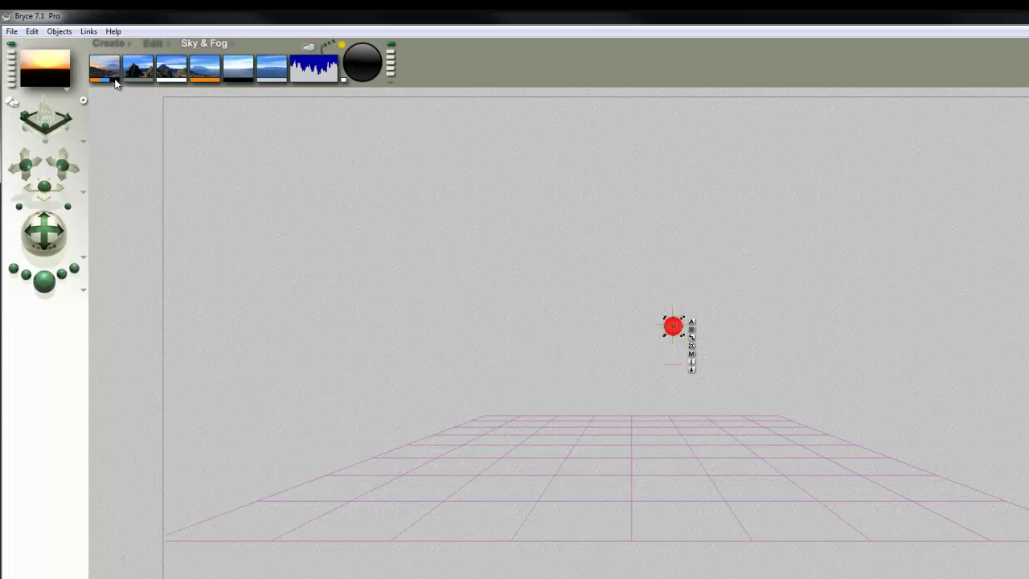
Lower the sky colour's HLS lightness from 166 to 107 and preview the render
left_click(108, 79, "alt")
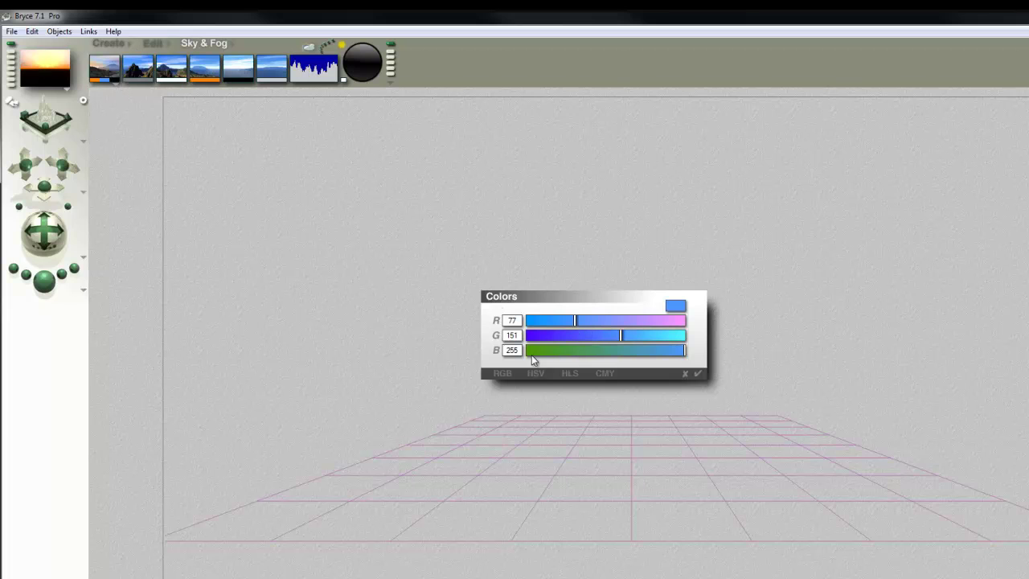
left_click(566, 374)
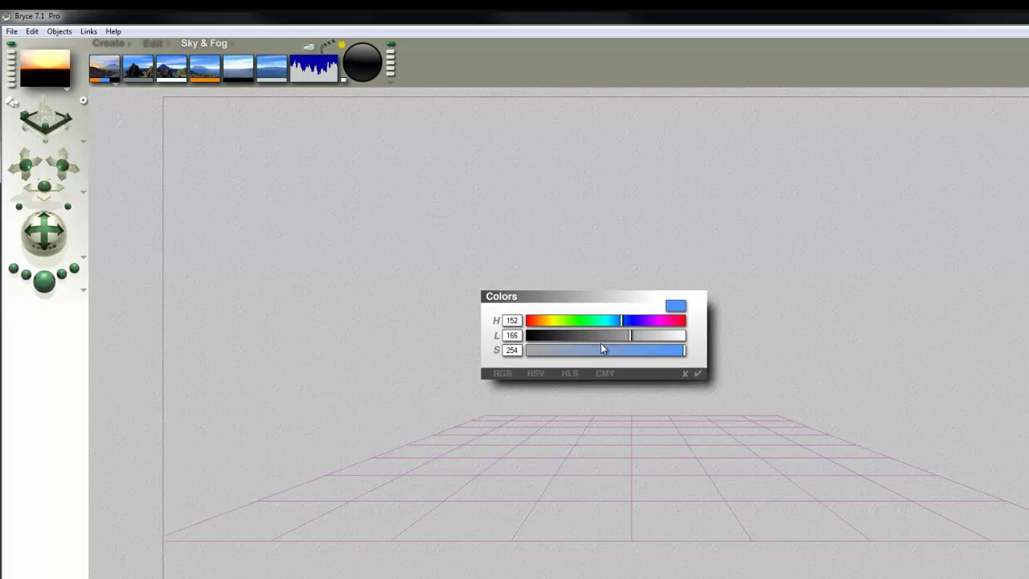
mouse_move(621, 336)
left_mouse_down()
mouse_move(593, 338)
mouse_move(628, 322)
left_mouse_up()
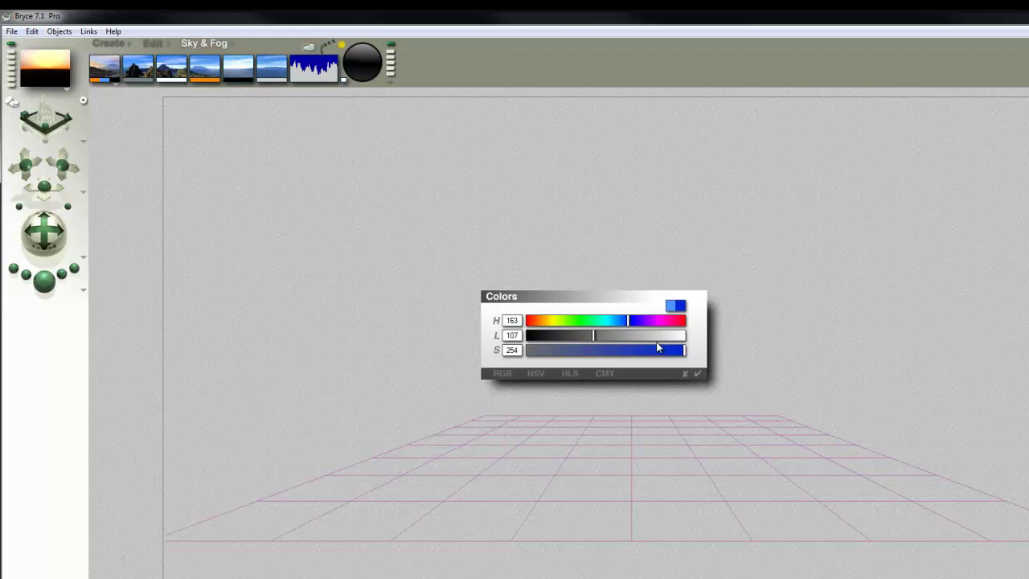
left_click(698, 373)
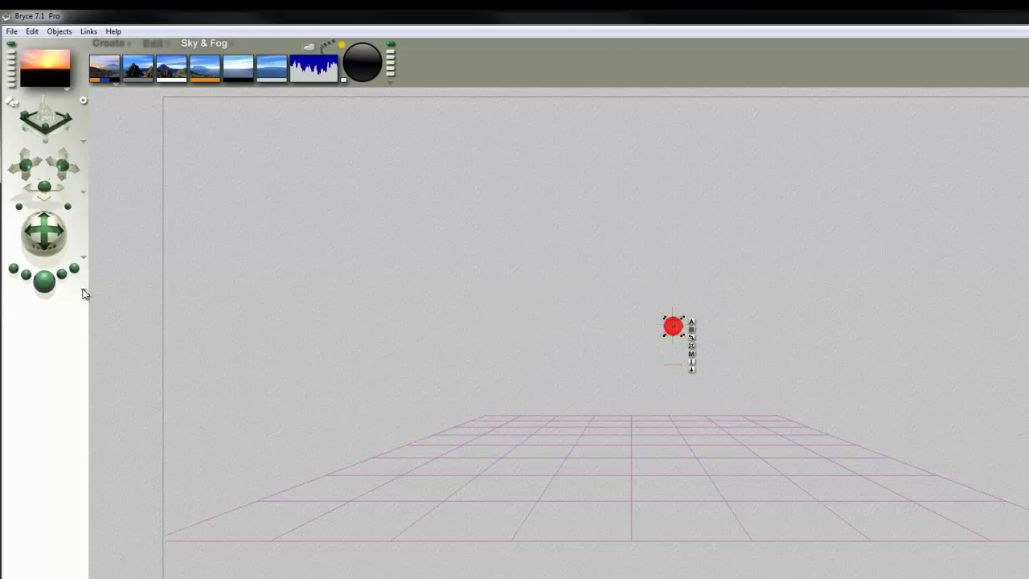
left_click(51, 288)
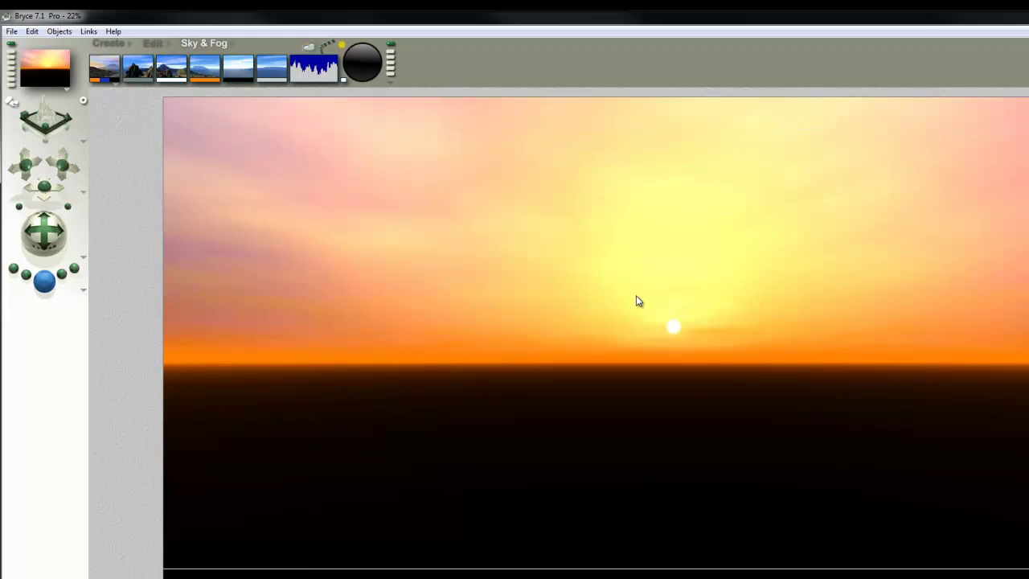
left_click(640, 267)
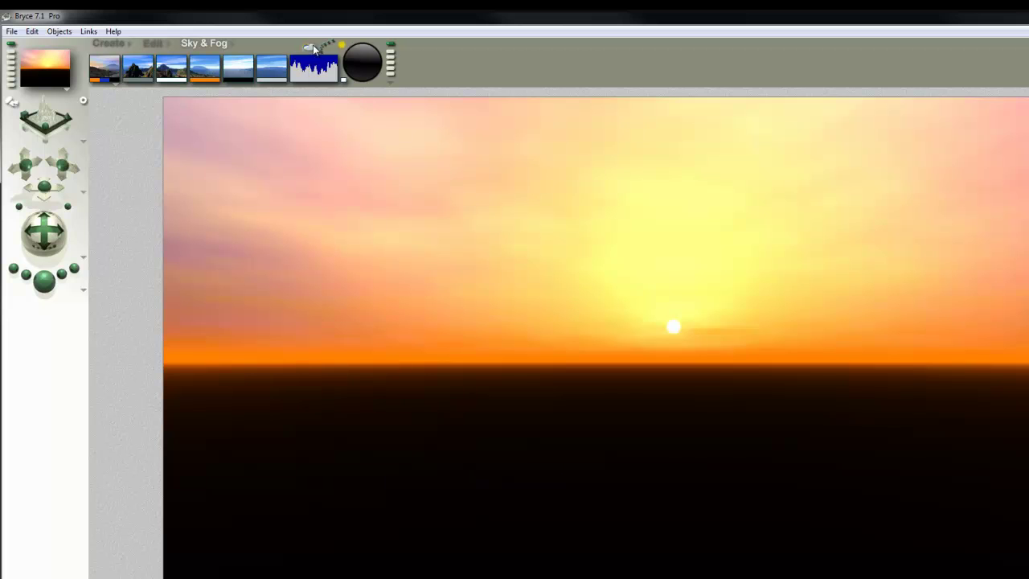
Reopen the sky colour picker and keep the blue sky colour
left_click(94, 80)
left_click(107, 76)
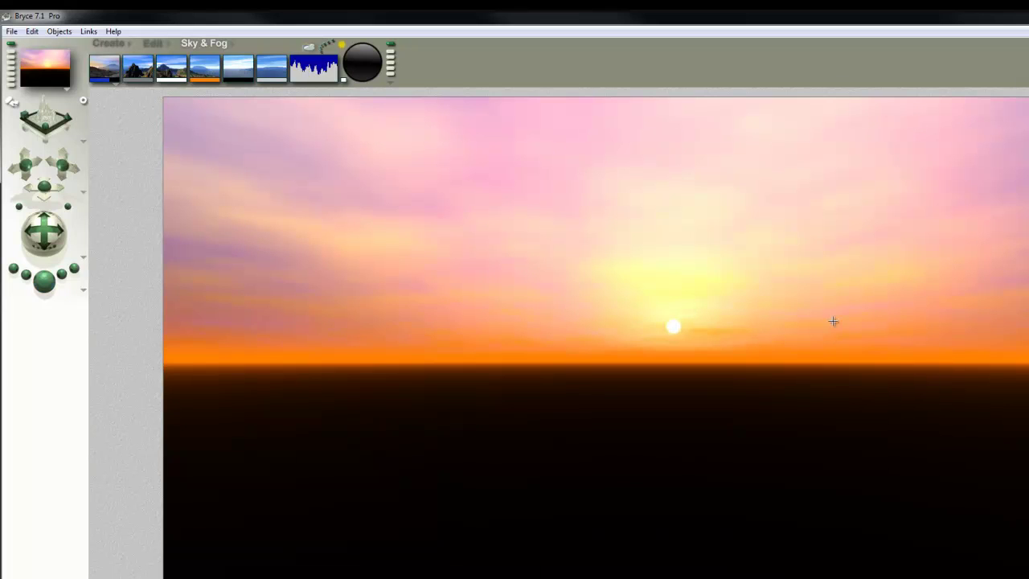
left_click(94, 79)
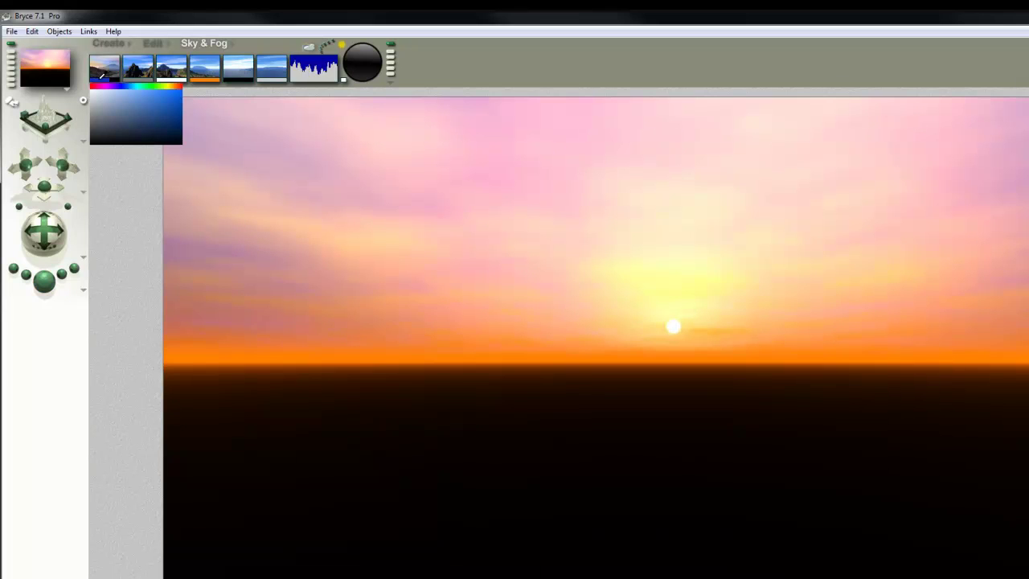
left_click(211, 171)
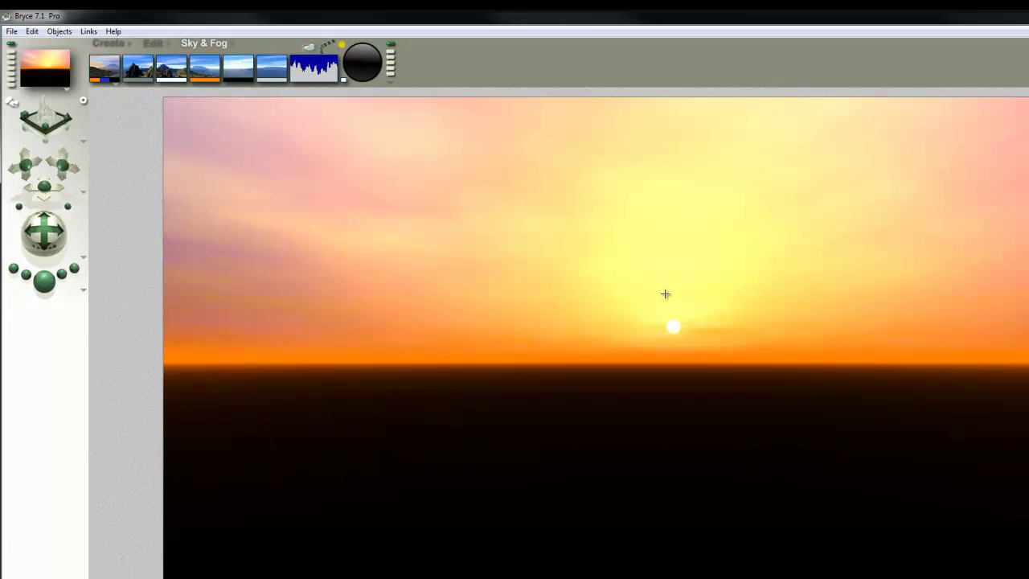
In Sky Lab, set the sun's Glow Intensity to 30, then raise it to 100
left_click(306, 48)
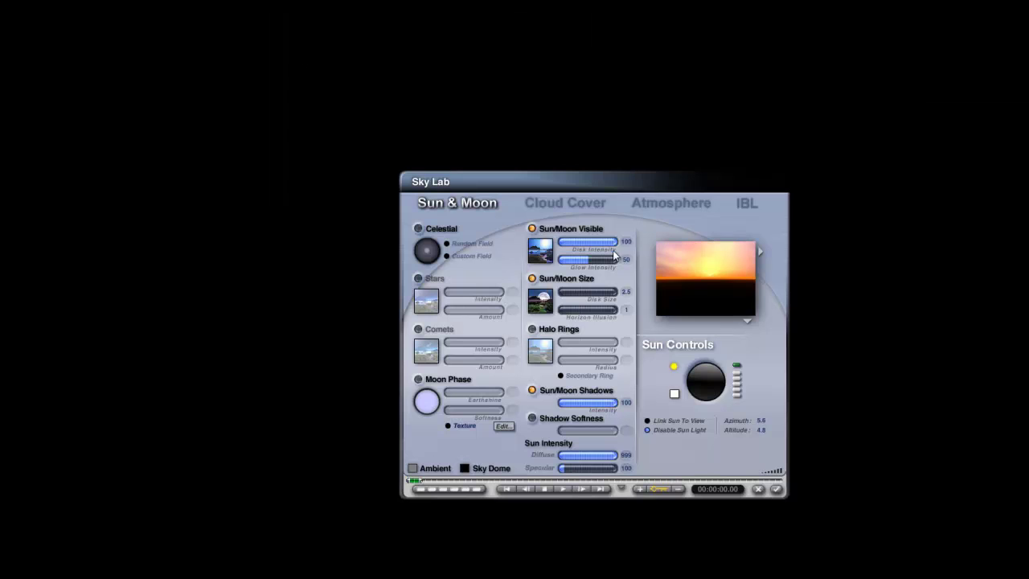
left_click(625, 260)
type("3")
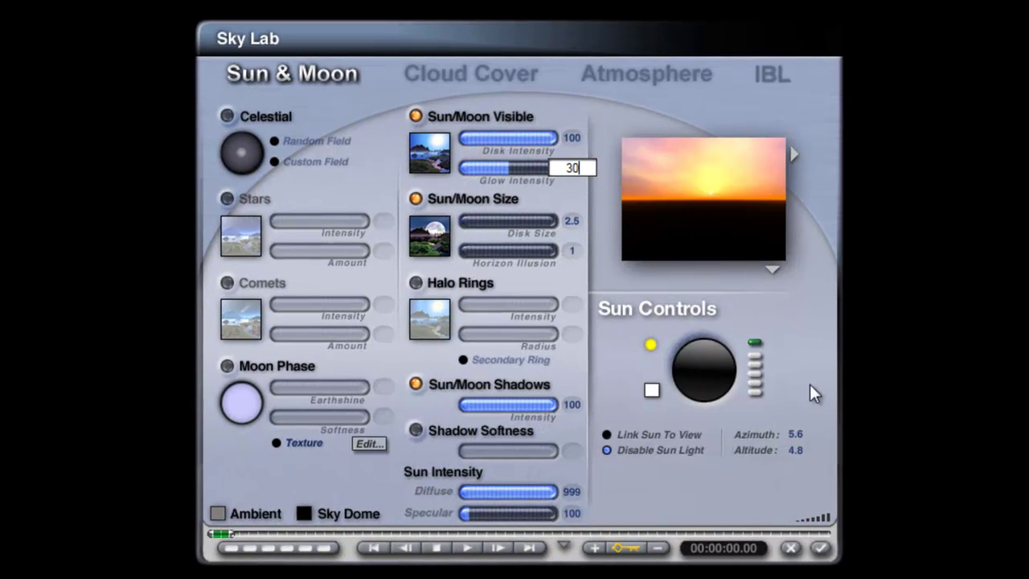
key("Return")
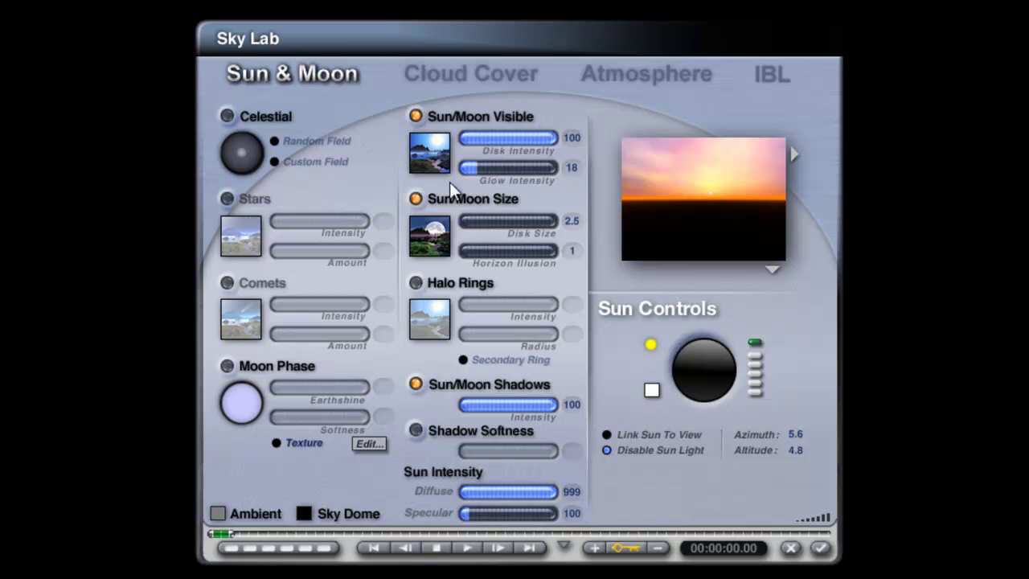
left_click_drag(500, 173, 696, 288)
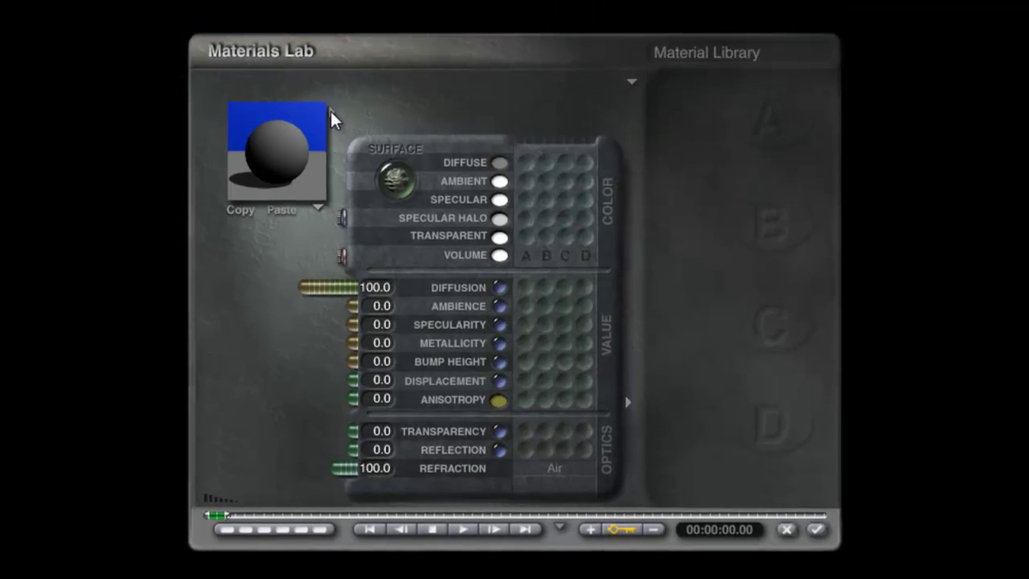
Apply the Silver water material from the Shared mats library to the ground and render
left_click(325, 116)
left_click_drag(298, 299, 301, 479)
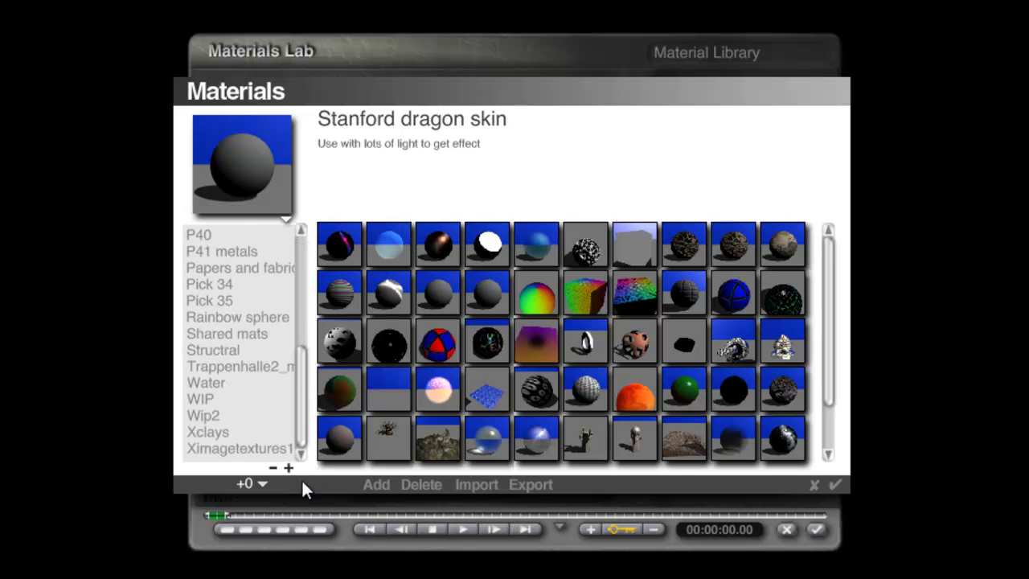
left_click(244, 337)
left_click(552, 443)
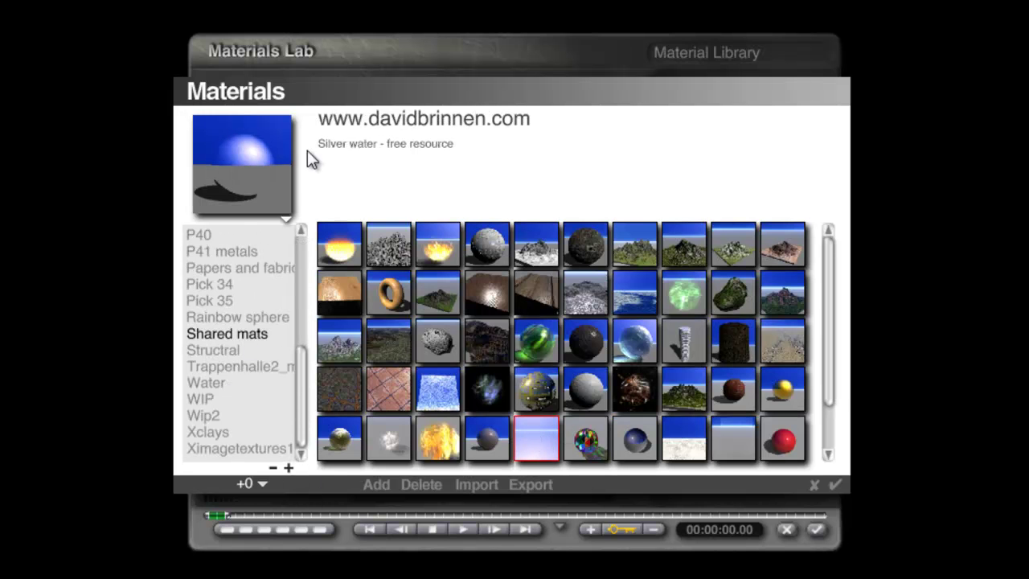
left_click(836, 484)
left_click(814, 529)
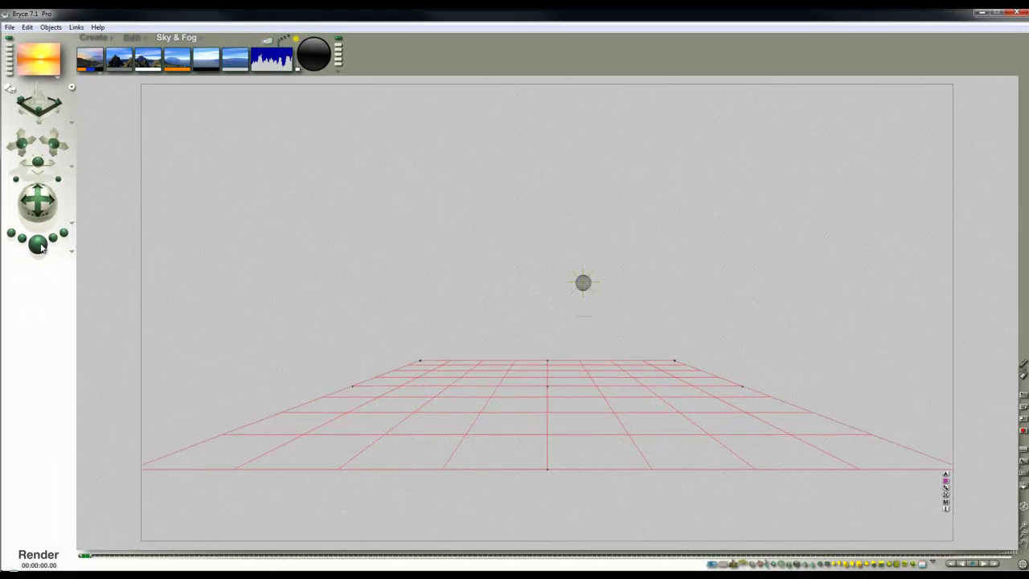
key("ctrl+r")
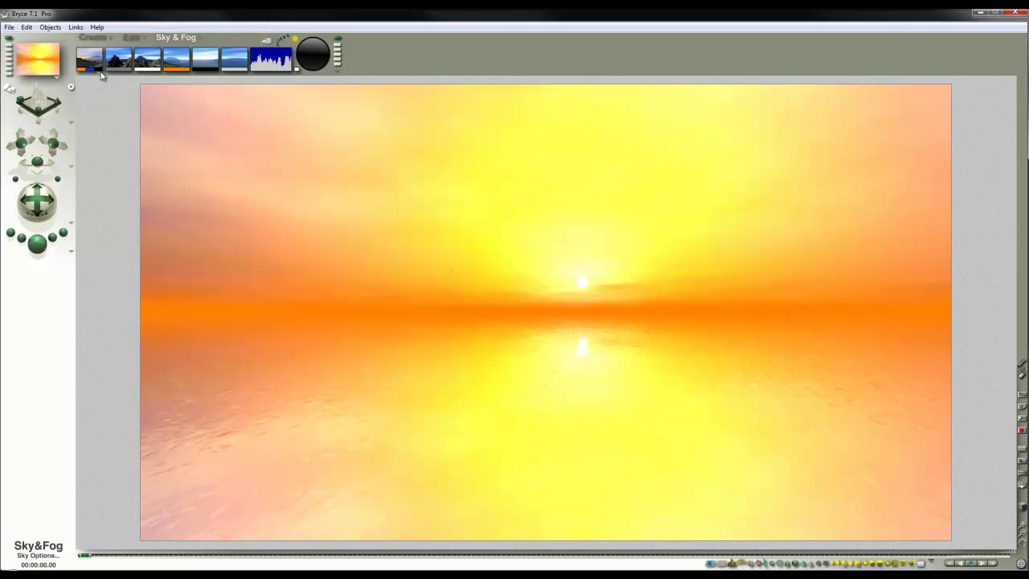
Increase the haze, tint the sun and sun glow reddish-orange, render, and open the IBL settings
left_click_drag(176, 58, 201, 61)
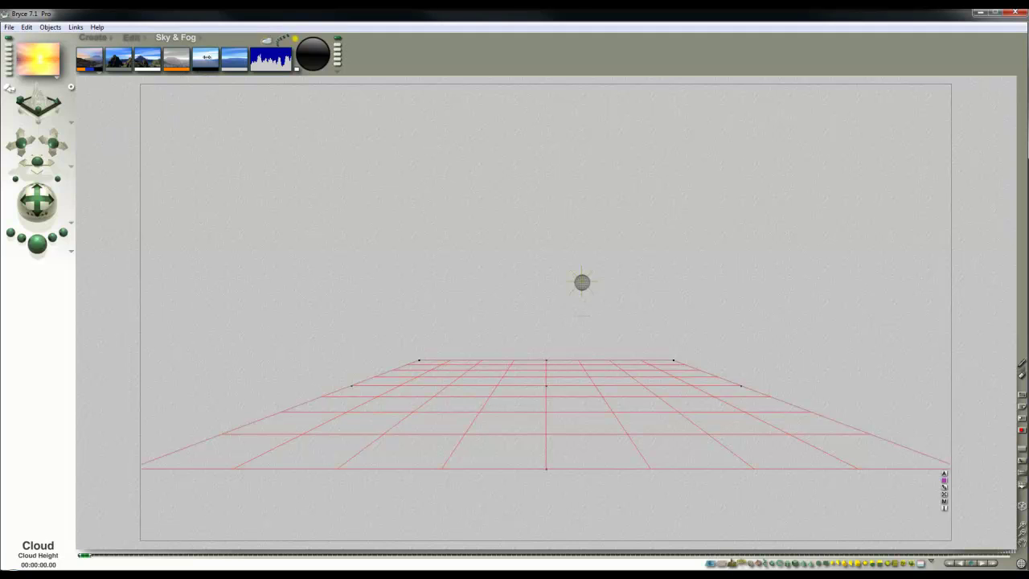
left_click(297, 68)
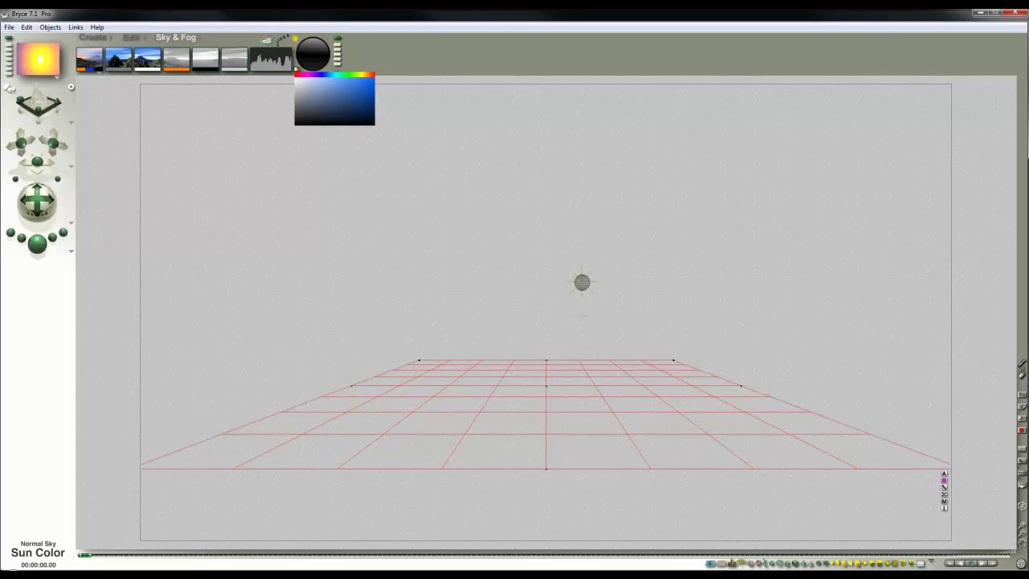
left_click(301, 75)
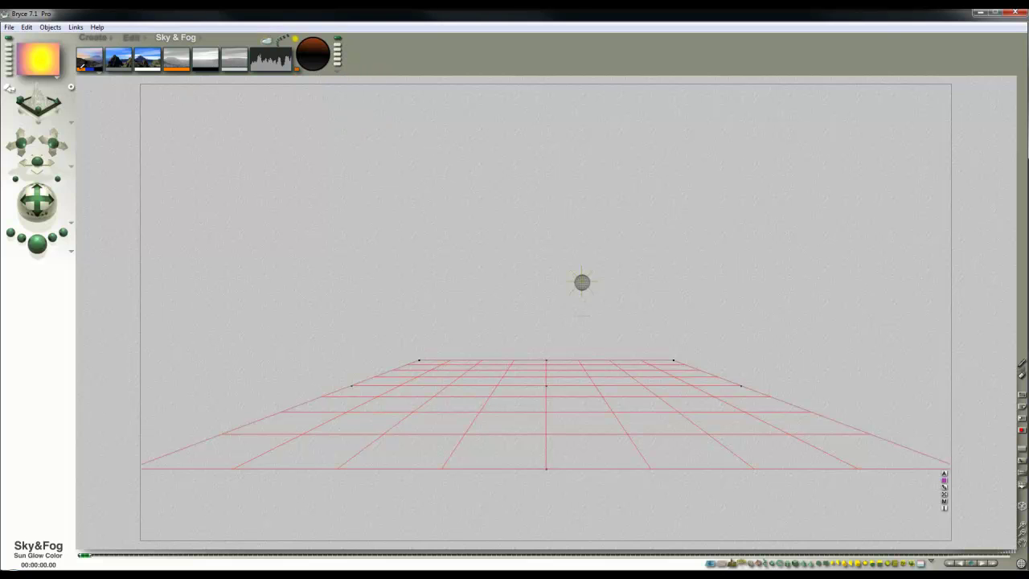
left_click(86, 71)
left_click(77, 75)
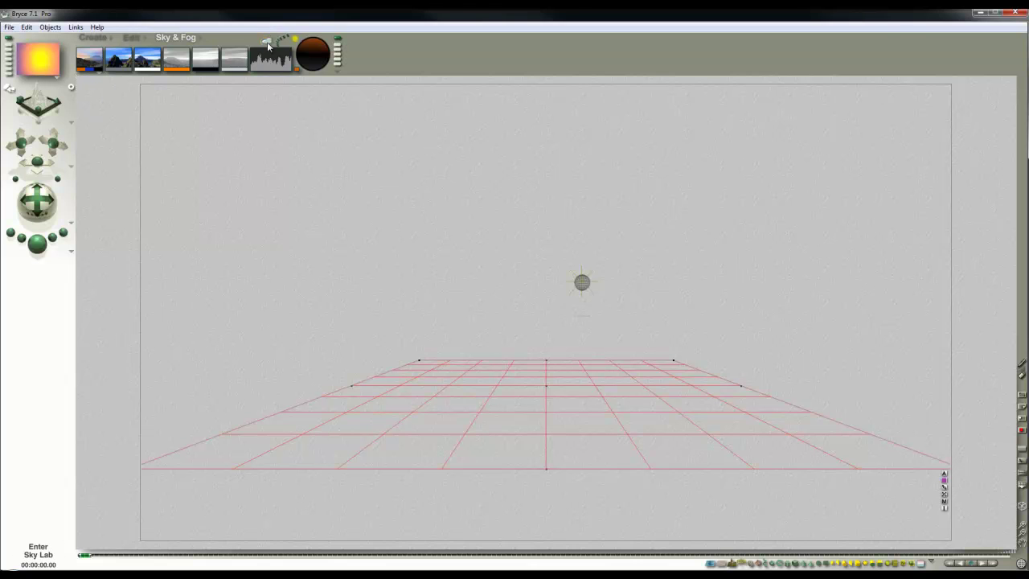
left_click(37, 243)
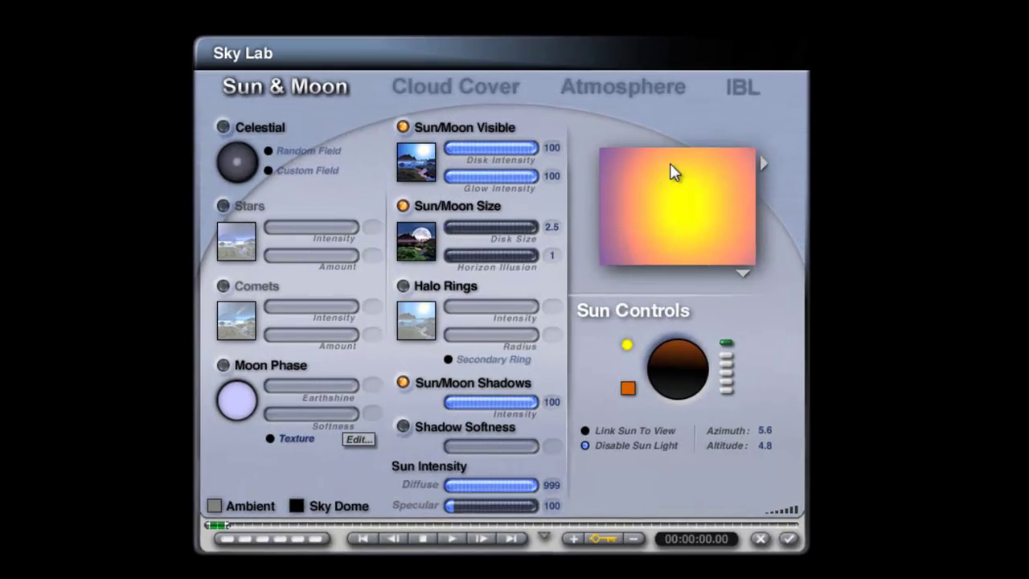
left_click(738, 88)
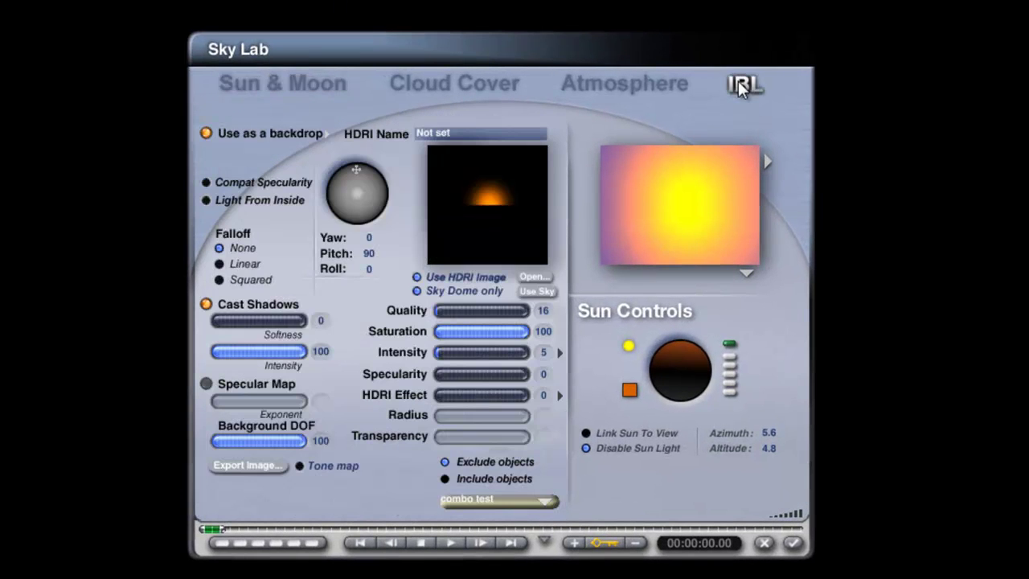
Render the current sky into the HDRI and use it as a blended backdrop
left_click(538, 292)
left_click(623, 350)
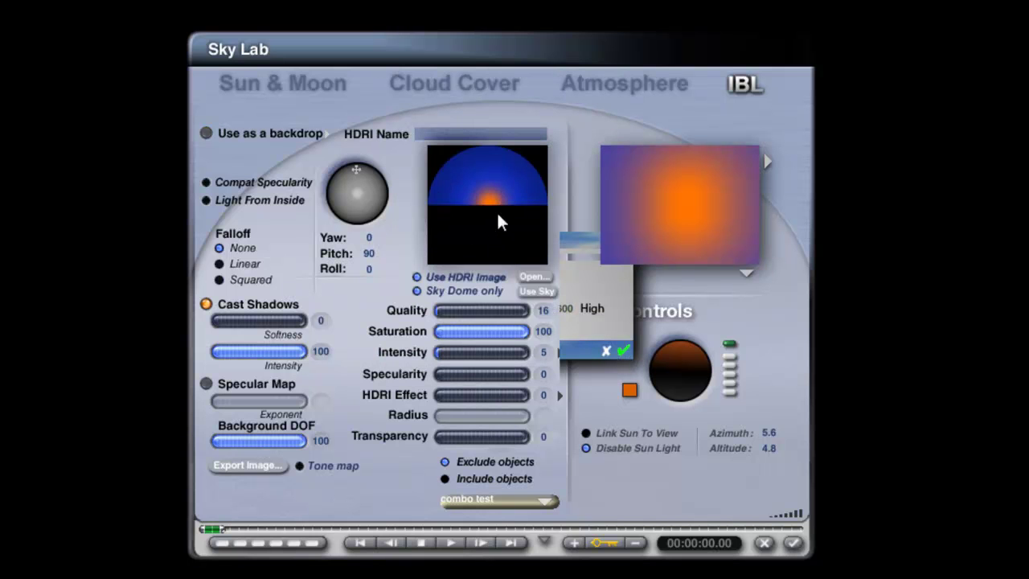
left_click(206, 134)
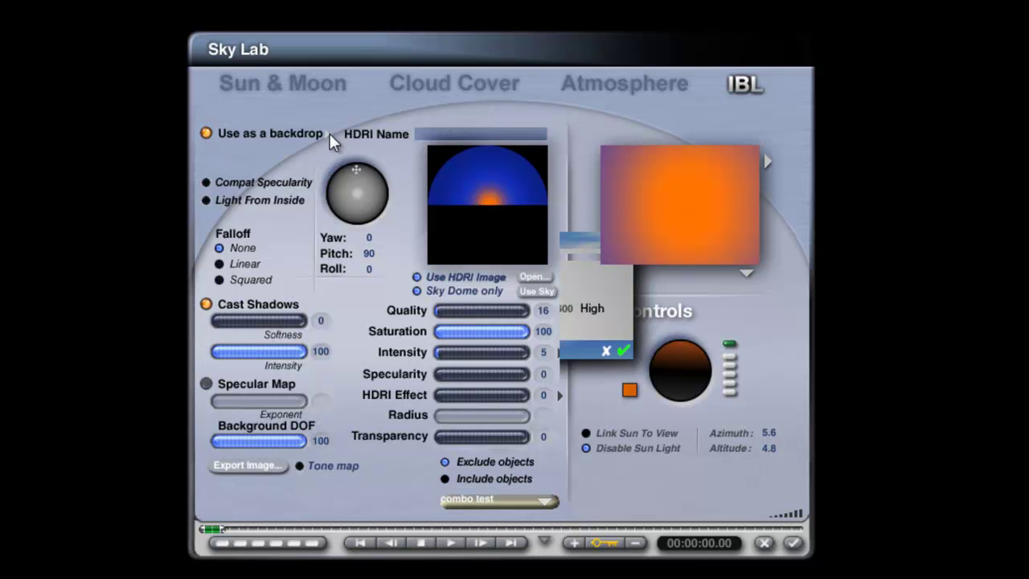
left_click(326, 133)
left_click(362, 185)
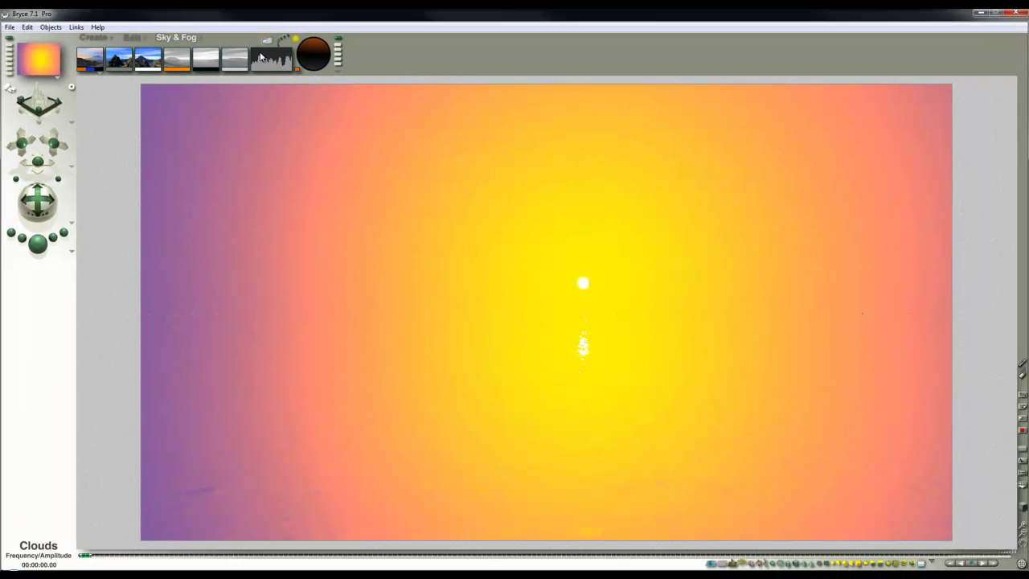
Set the sun's glow intensity to 50 in the Sky Lab
left_click(94, 68)
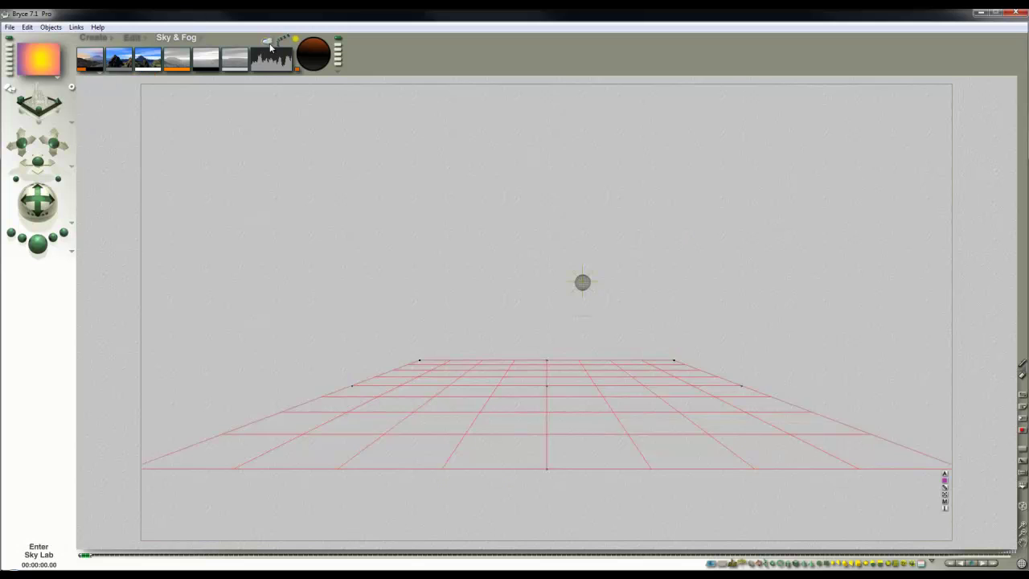
left_click(267, 40)
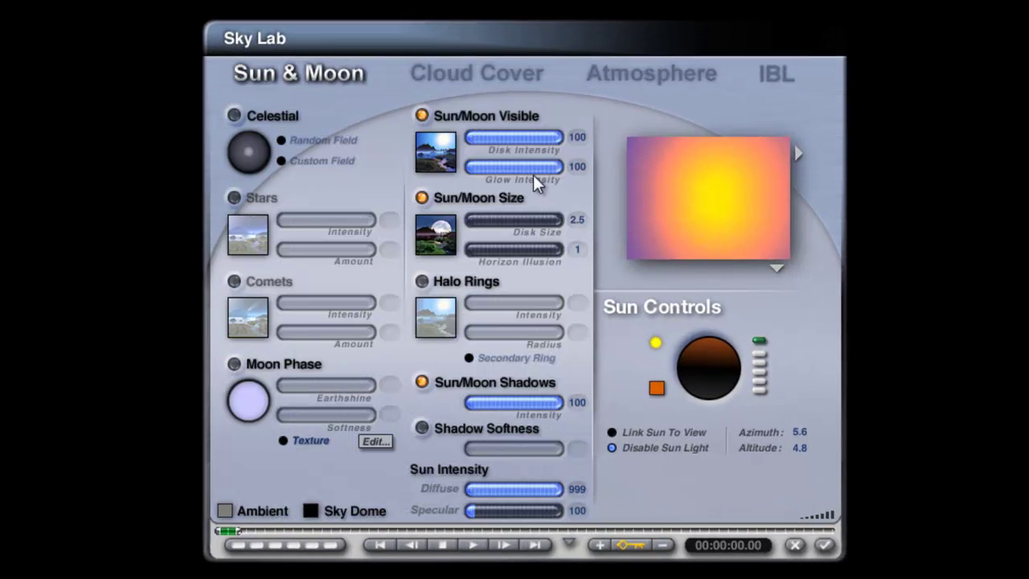
type("50")
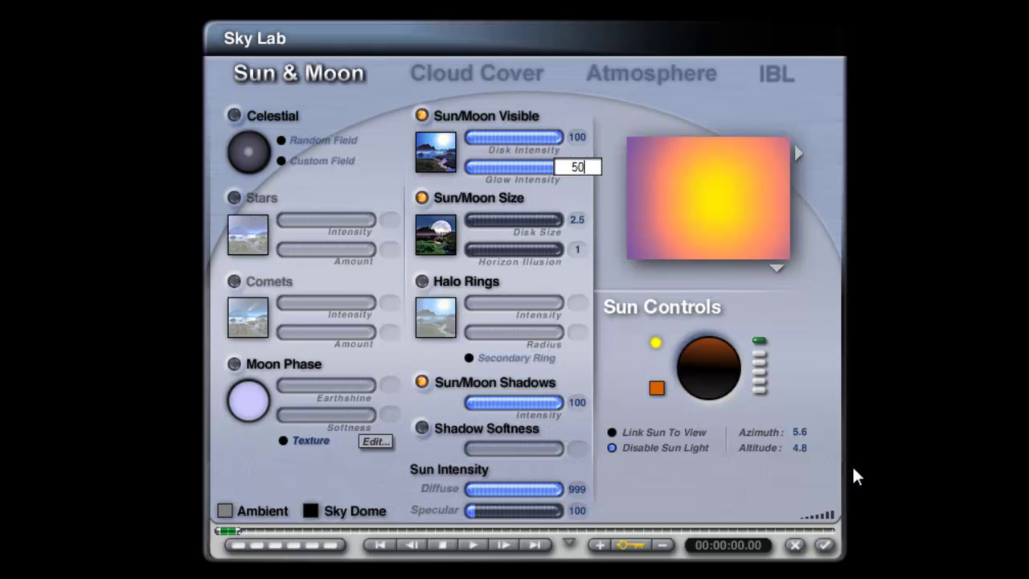
key("Return")
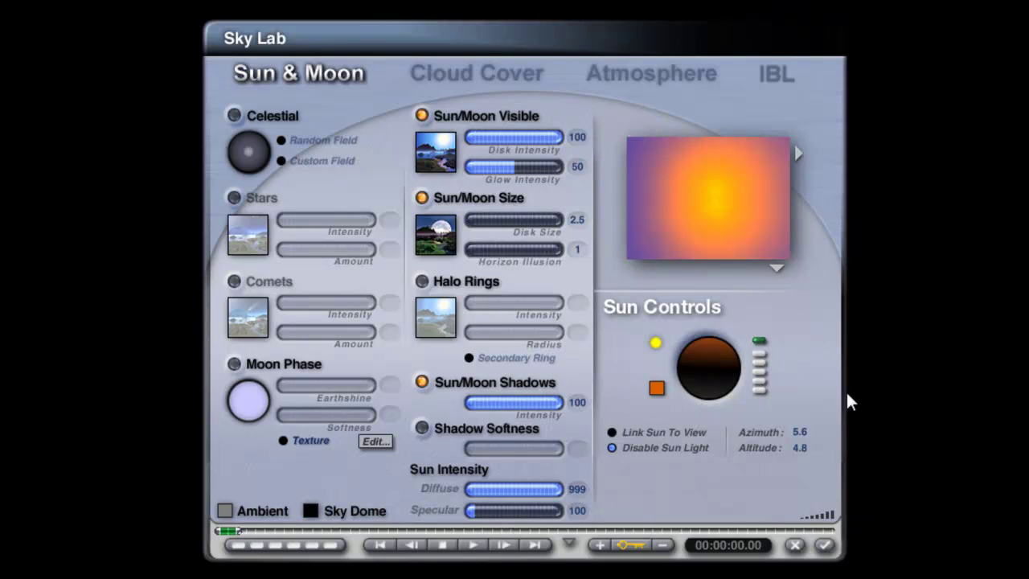
left_click(826, 546)
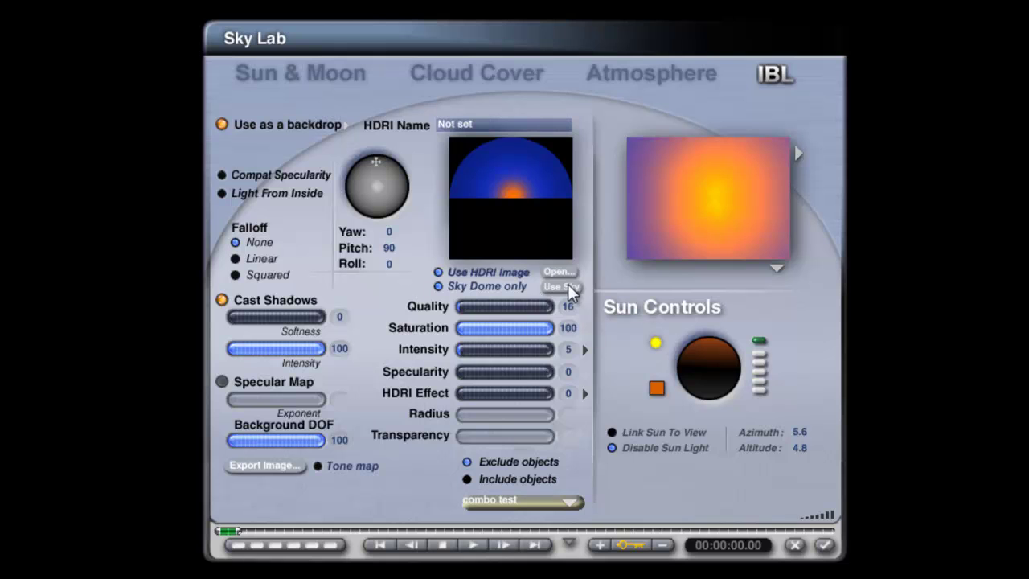
Rebake the sky into the HDRI as a backdrop blended with the sky colour, then apply
left_click(568, 286)
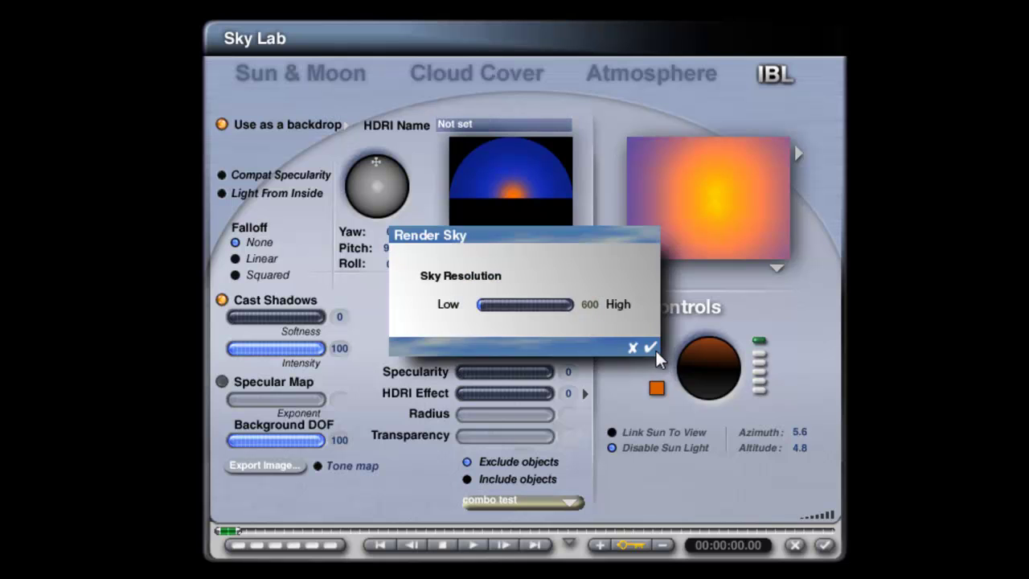
left_click(653, 346)
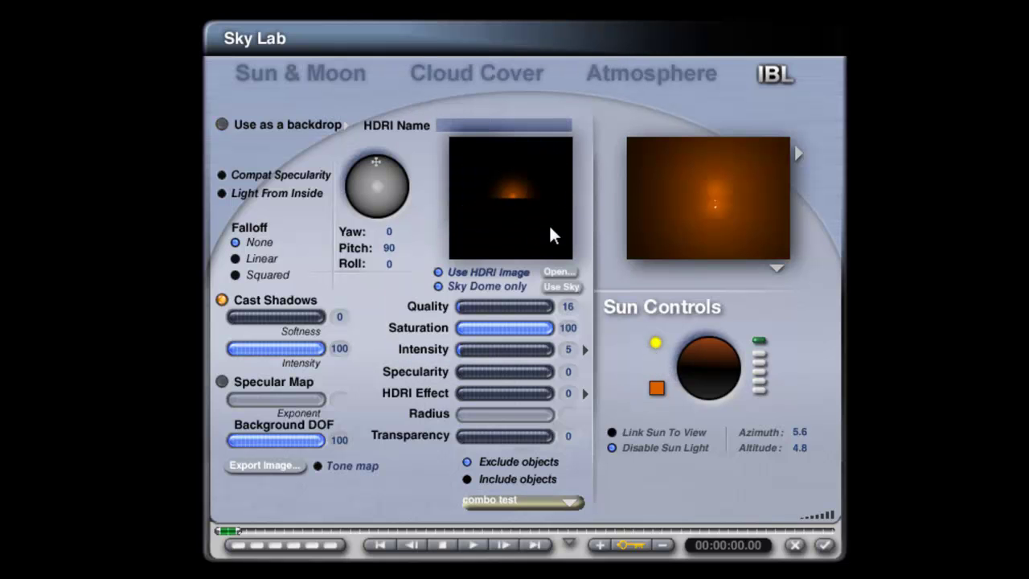
left_click(218, 126)
left_click(347, 126)
left_click(393, 177)
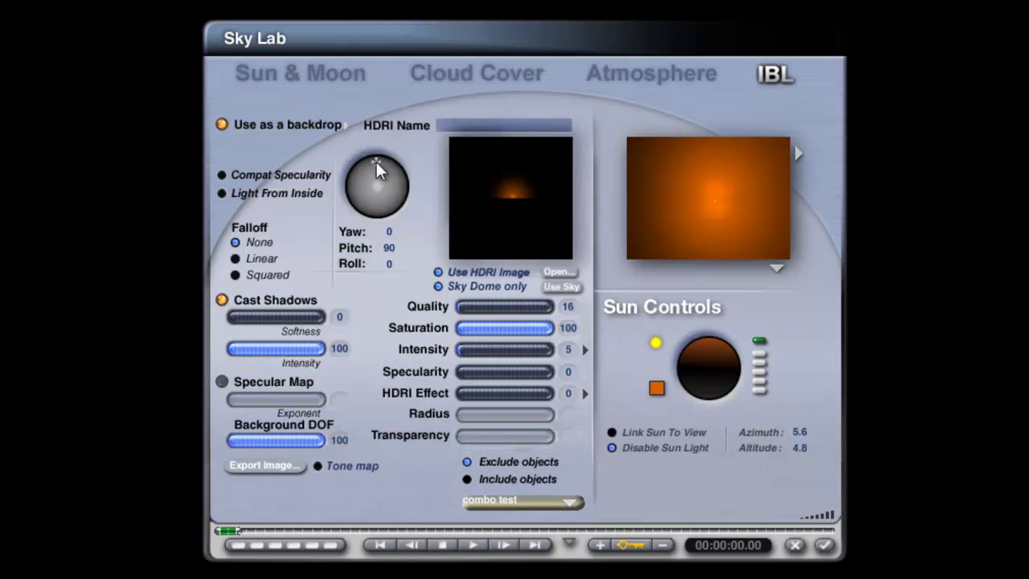
left_click(347, 127)
left_click(397, 214)
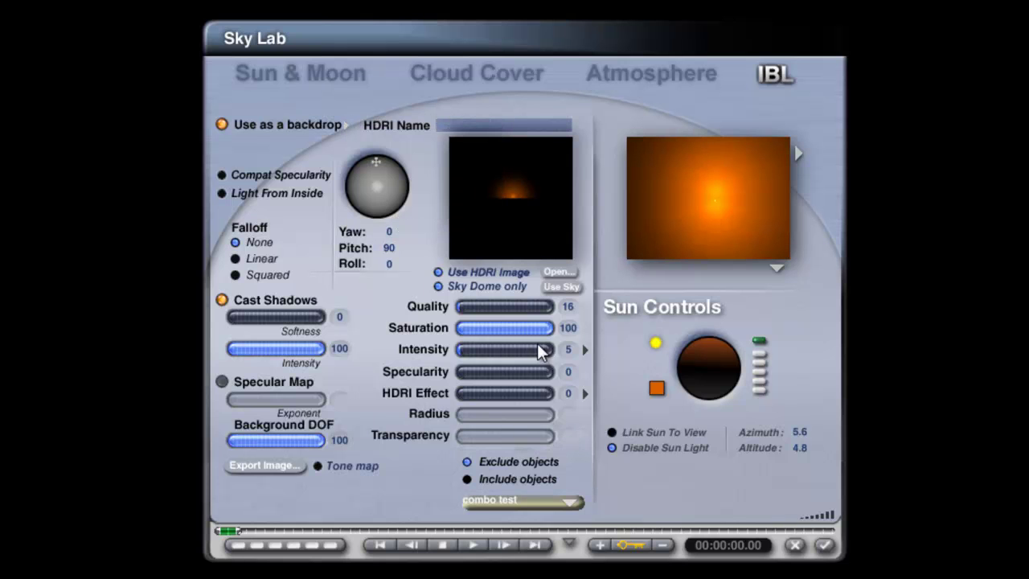
left_click(824, 545)
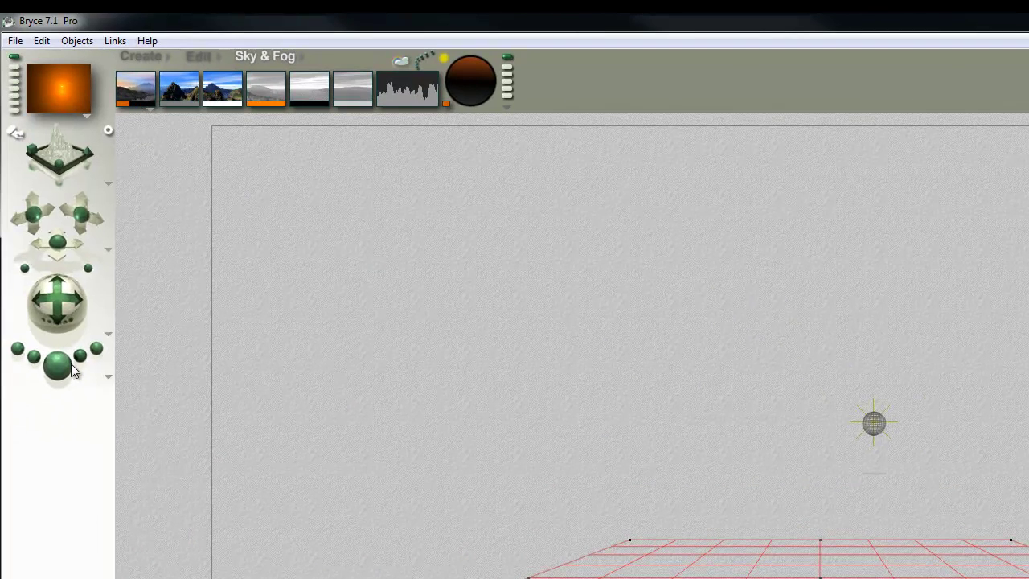
Sample a new sky colour, darken its lightness to 108, and render
left_click(38, 350)
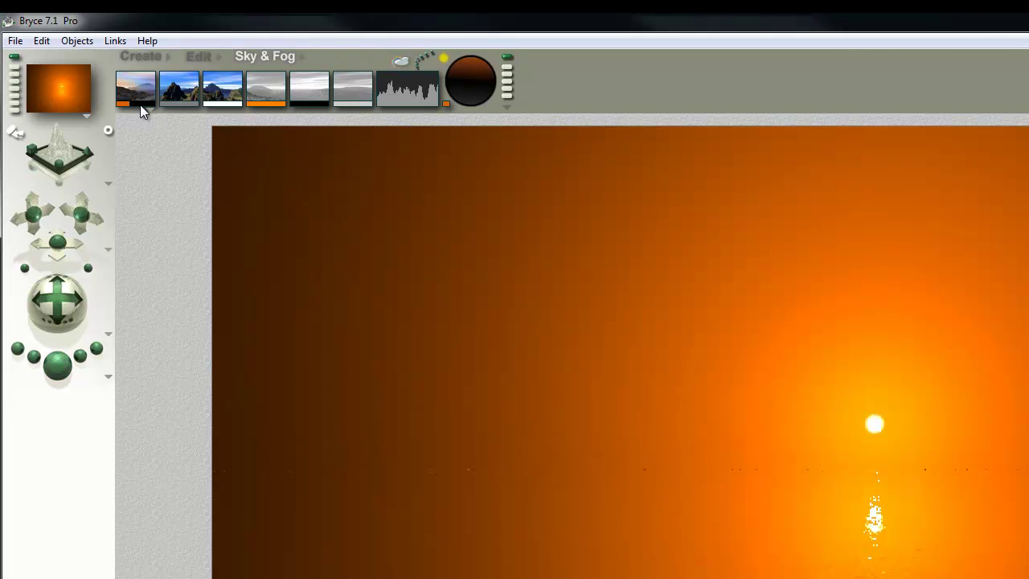
left_click_drag(134, 105, 172, 76)
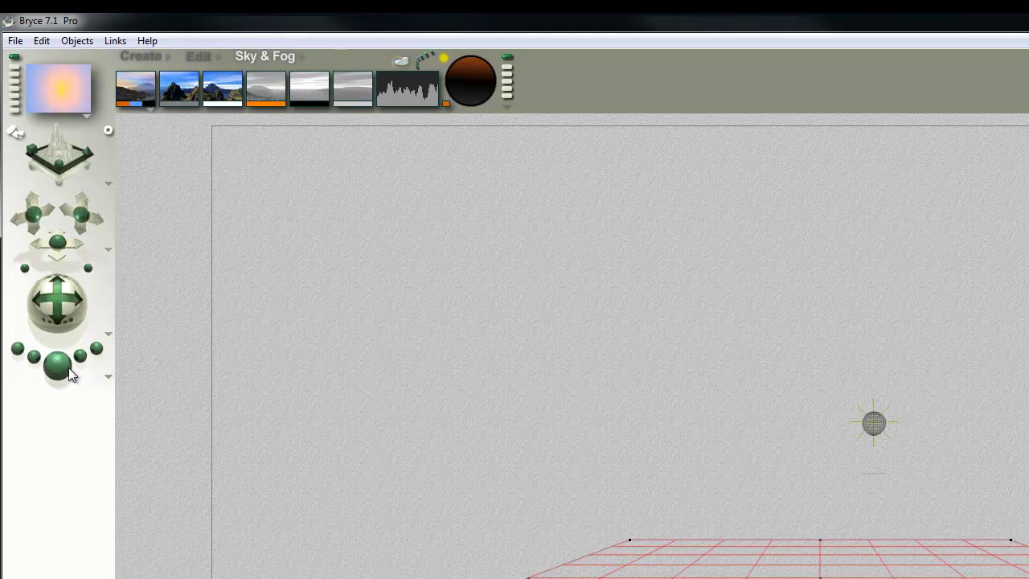
left_click(58, 365)
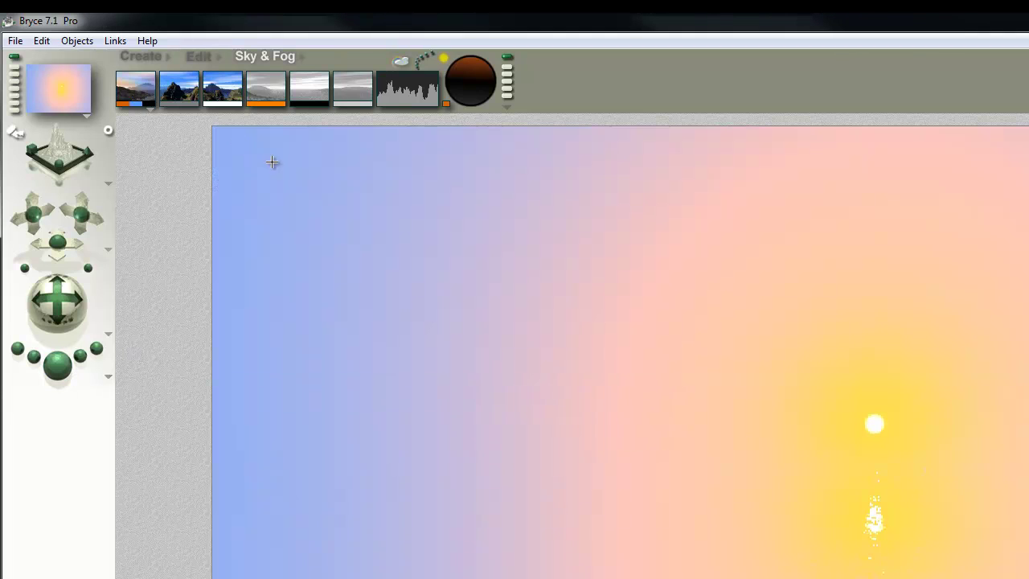
left_click(138, 107, "alt")
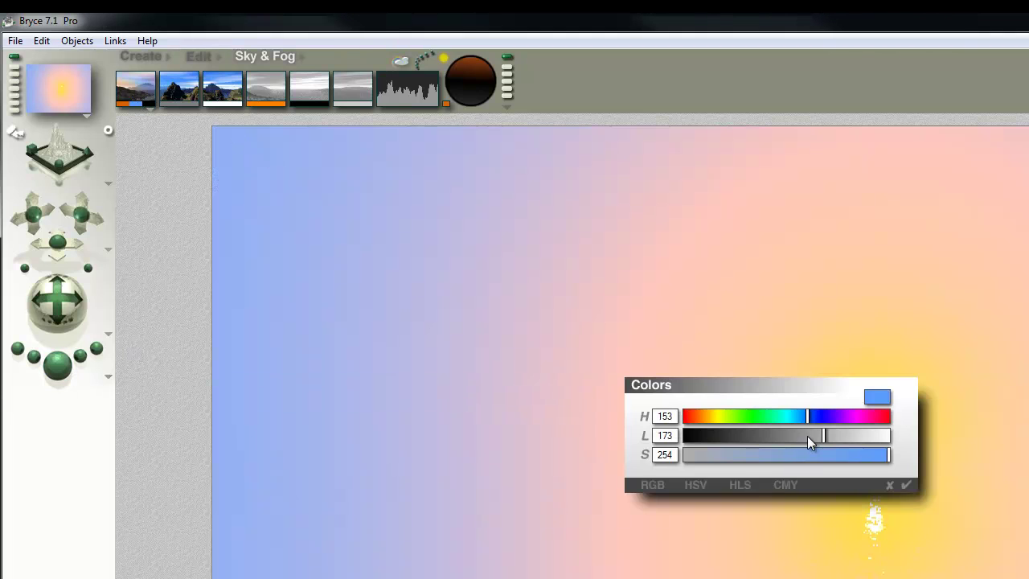
left_click_drag(818, 437, 771, 437)
left_click(906, 485)
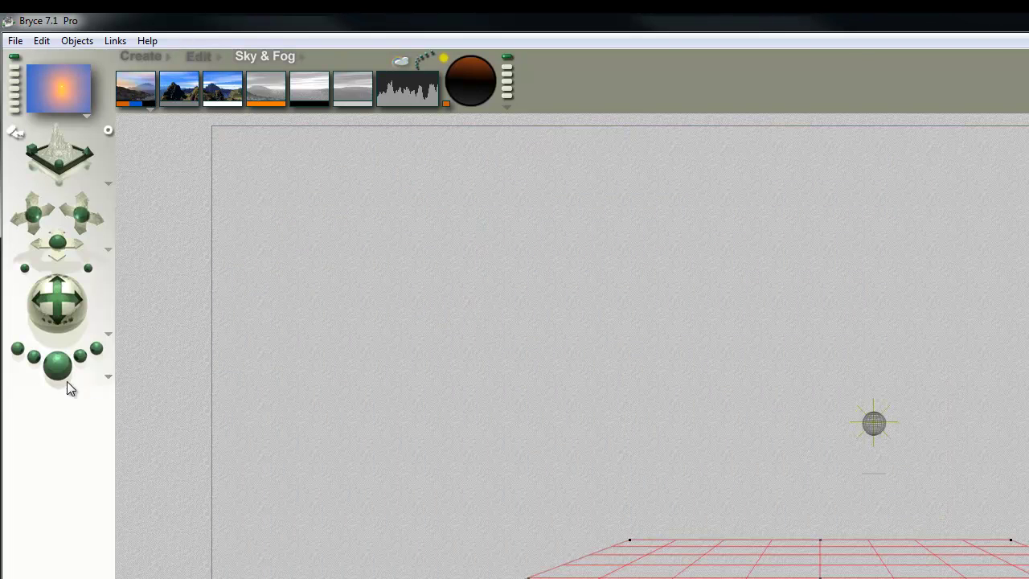
left_click(60, 370)
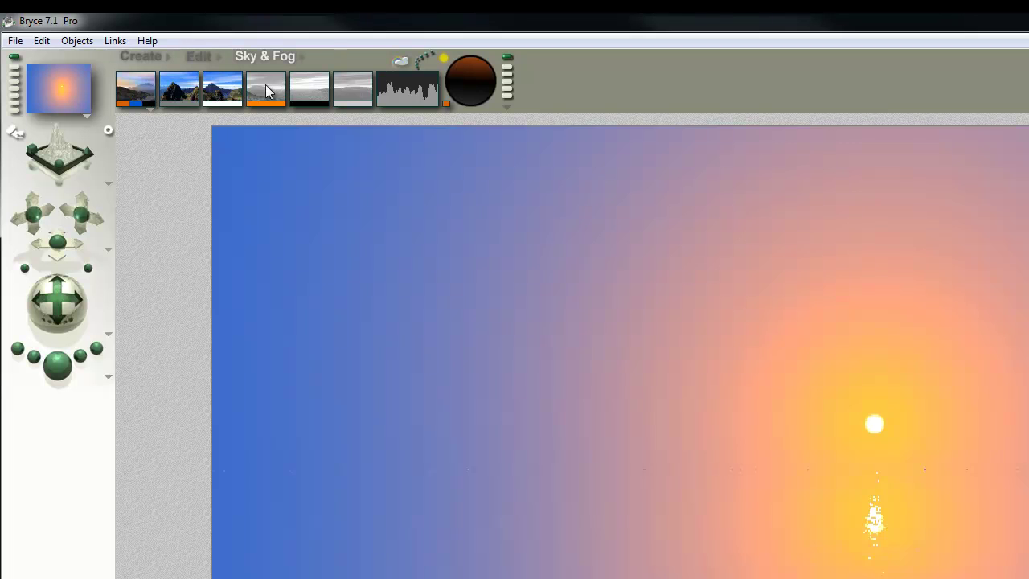
Adjust the horizon haze and the fog setting, rendering after each change
left_click_drag(273, 91, 254, 104)
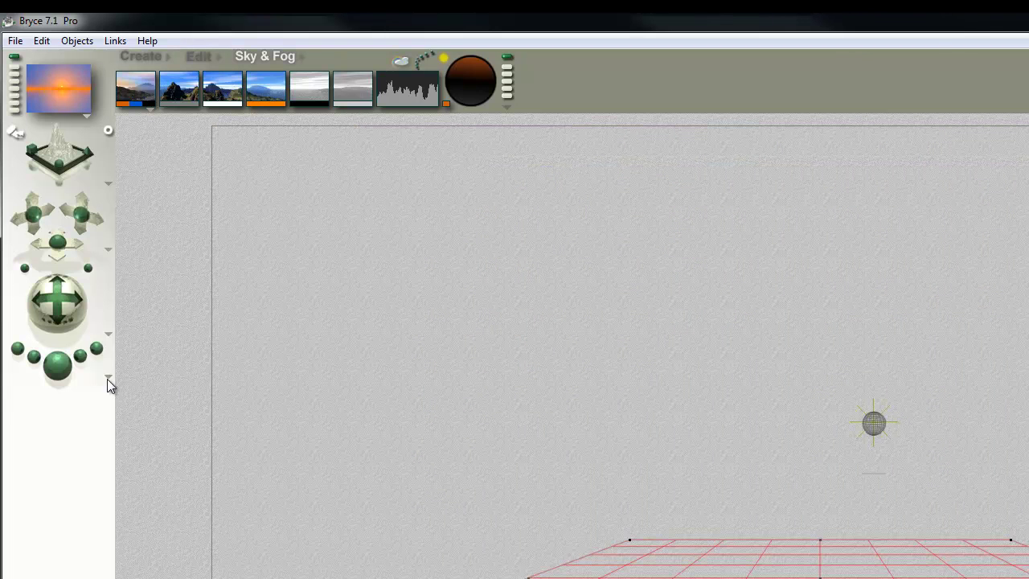
left_click(59, 373)
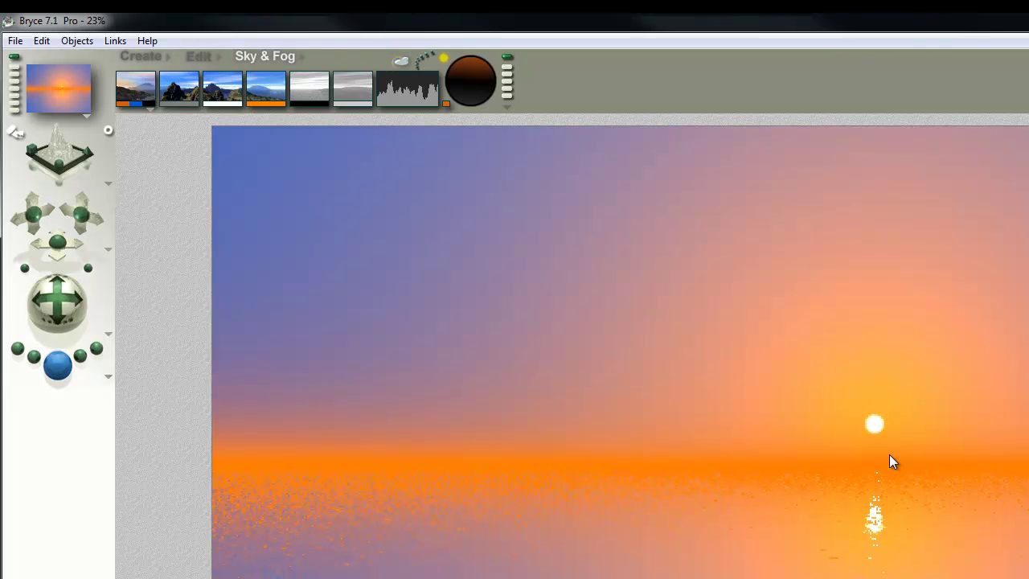
left_click_drag(312, 105, 152, 461)
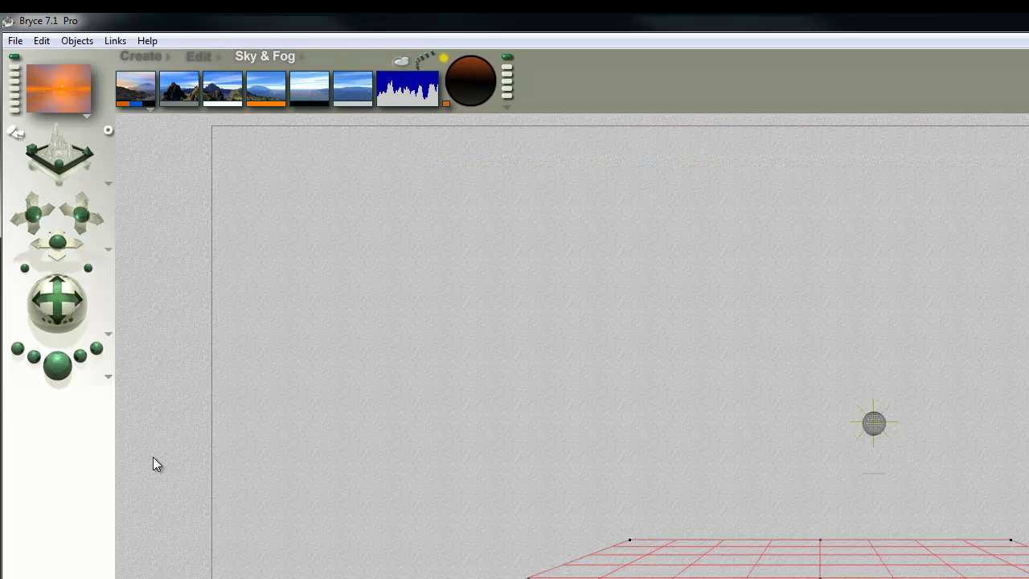
key("ctrl+r")
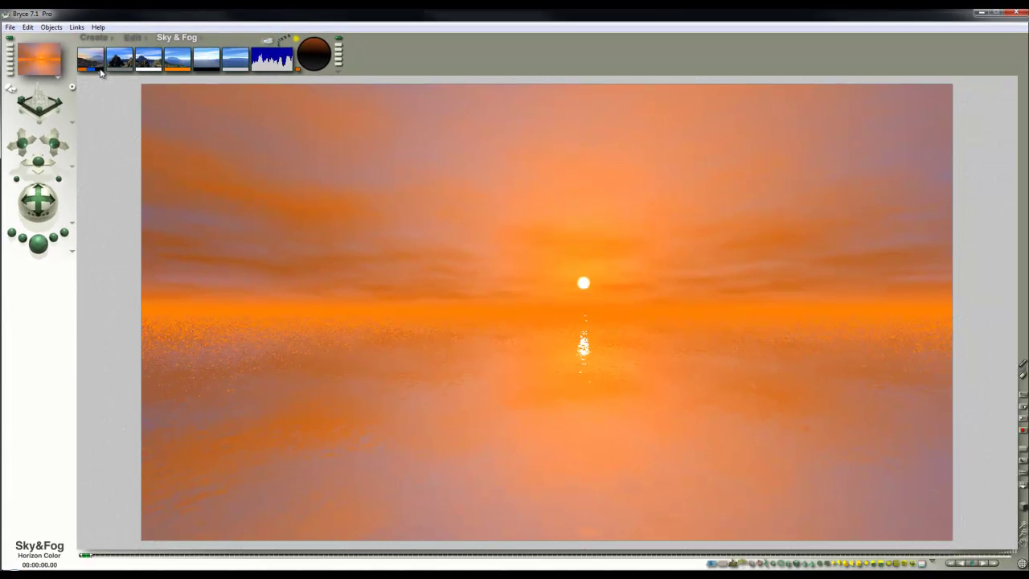
Pick a new sky colour and start a quick test render
left_click(101, 70)
left_click(145, 67)
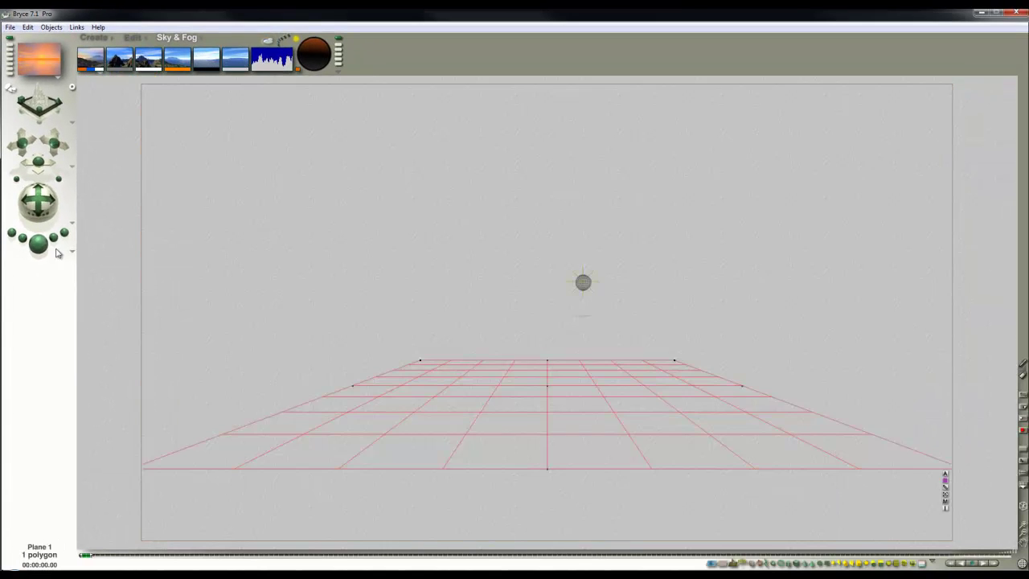
key("ctrl+r")
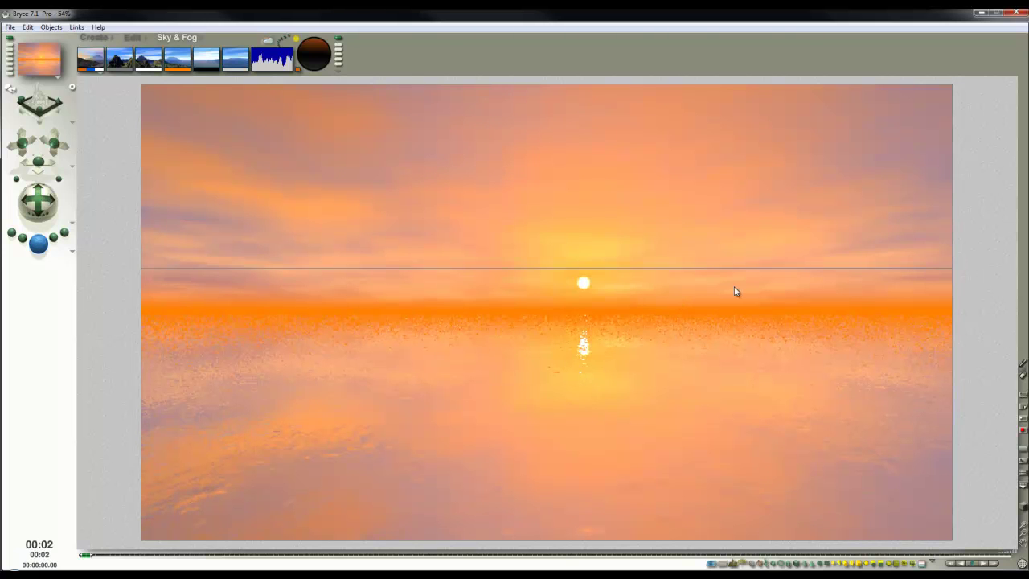
left_click(361, 149)
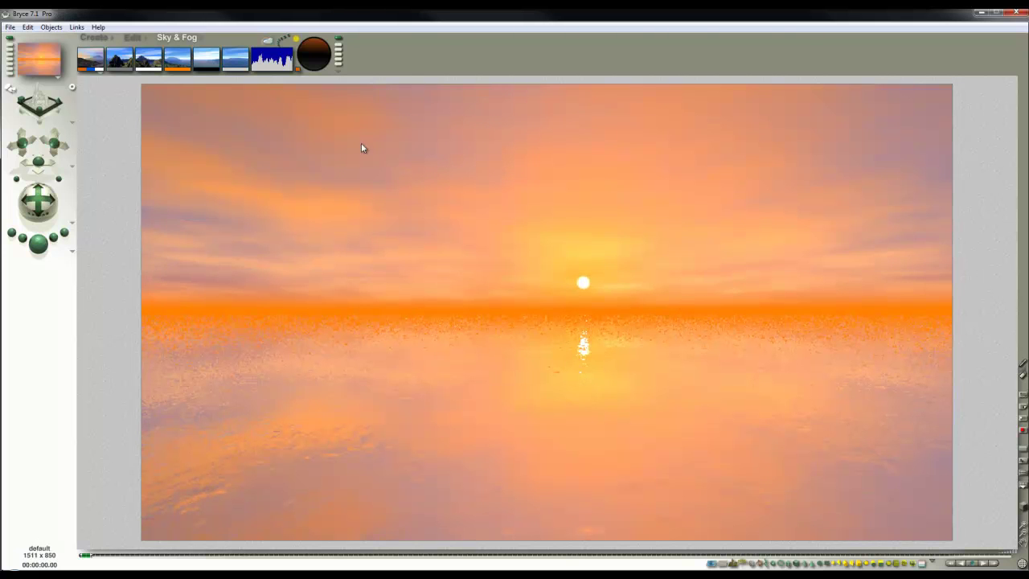
Set a new cumulus cloud colour, toggle the spherical sky option, and refine the cloud hue with renders
left_click(234, 65)
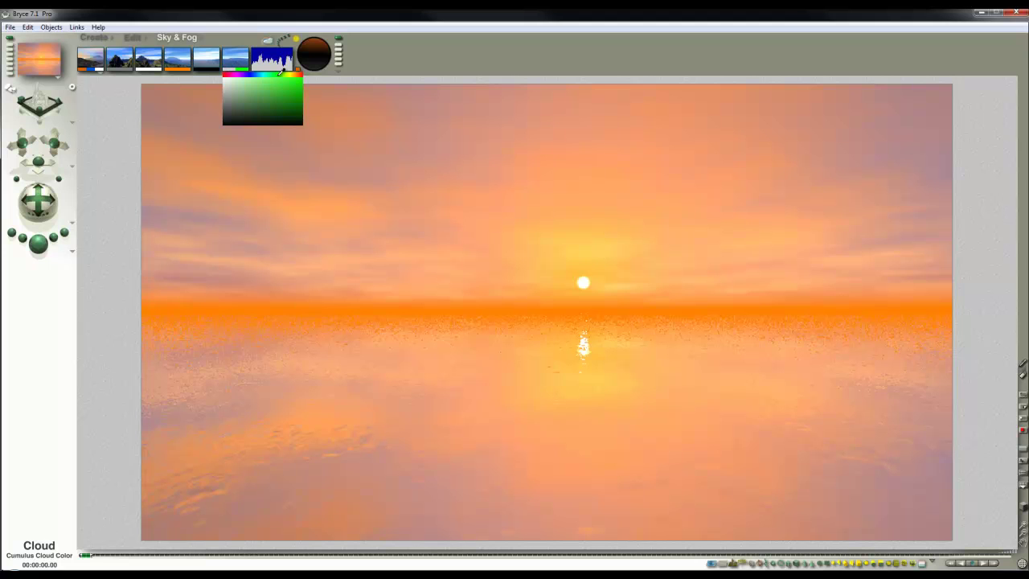
left_click(276, 71)
left_click(338, 76)
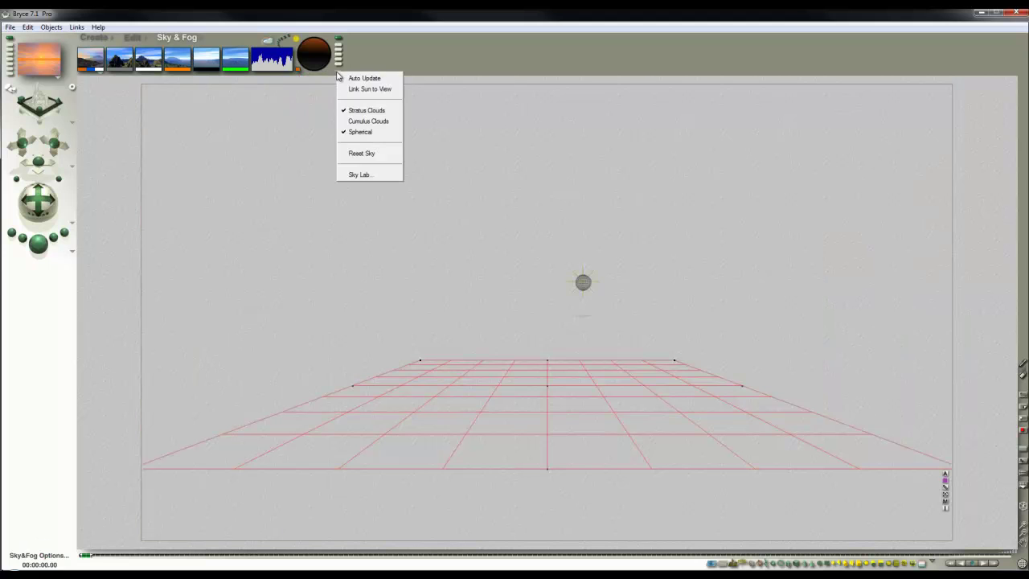
left_click(367, 131)
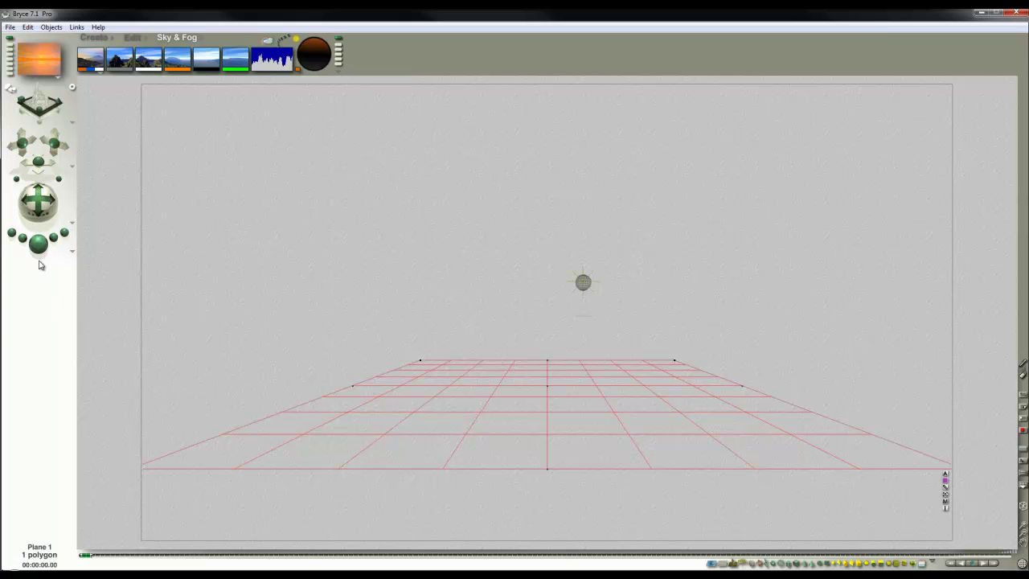
left_click(38, 244)
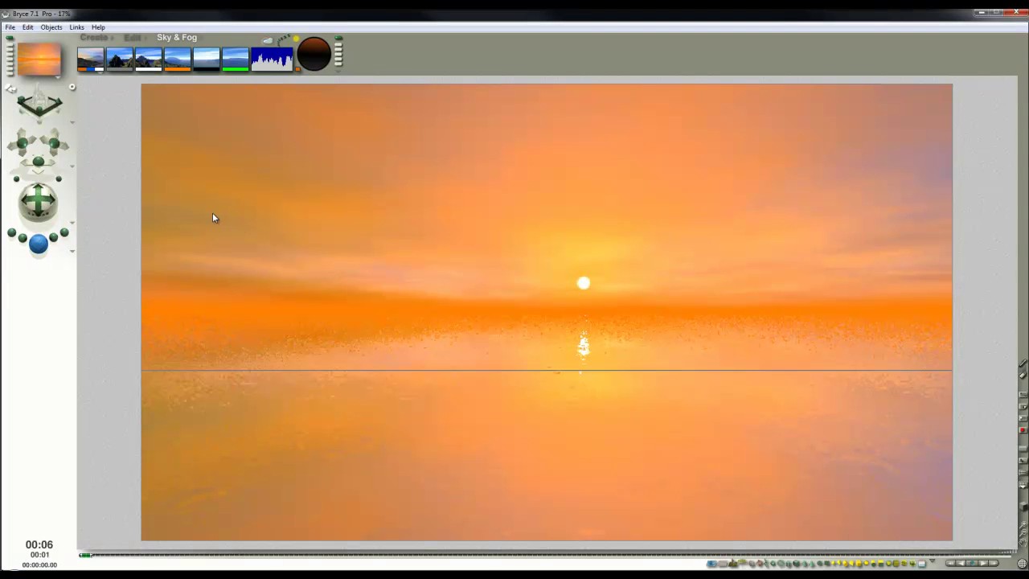
mouse_move(239, 76)
left_mouse_down()
mouse_move(251, 73)
mouse_move(237, 84)
left_mouse_up()
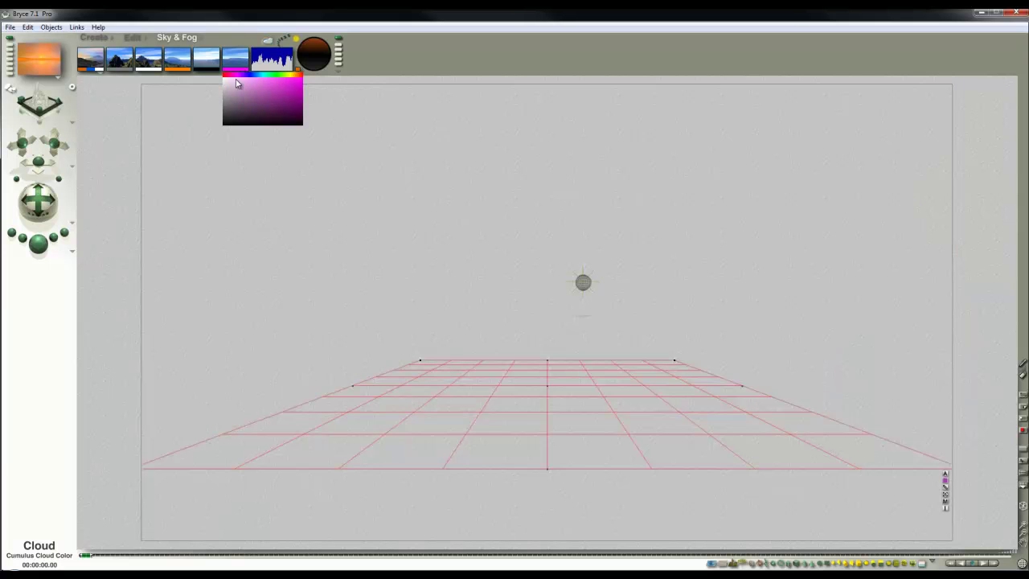
left_click(40, 244)
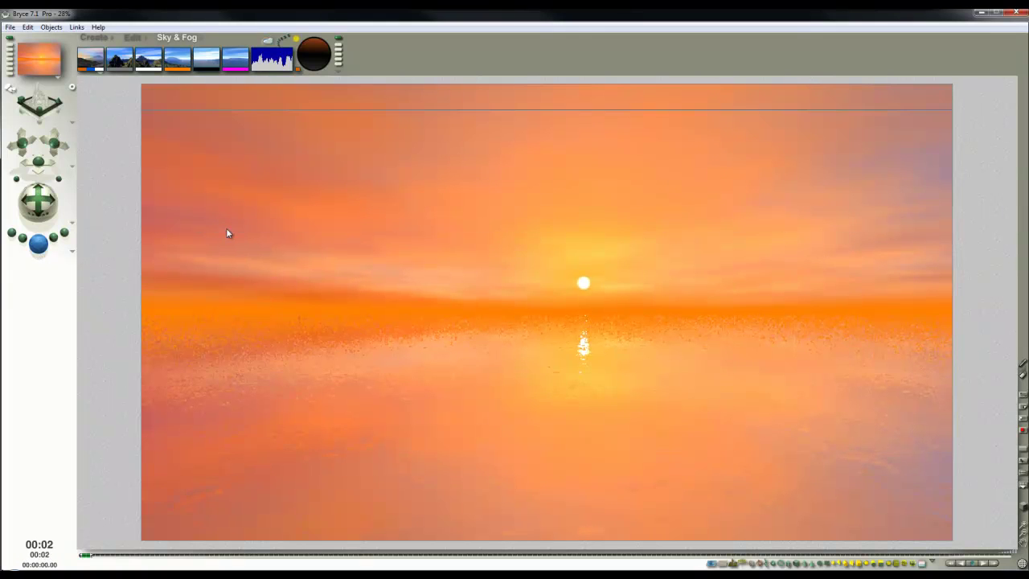
Change the cloud colour again, adjust two Sky & Fog options, and render the sky
left_click_drag(245, 78, 242, 66)
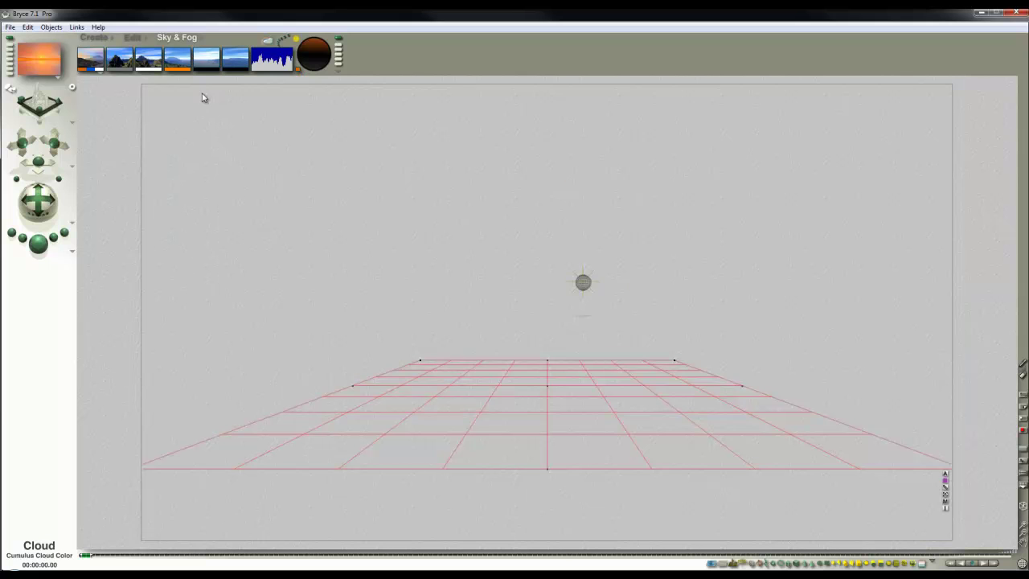
left_click_drag(338, 75, 375, 126)
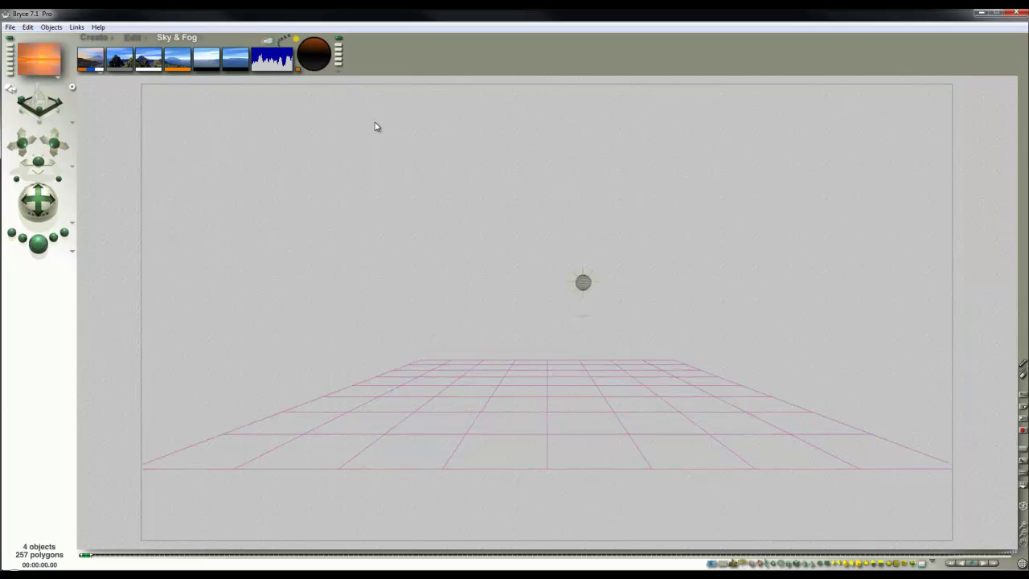
left_click_drag(344, 78, 372, 121)
left_click(45, 249)
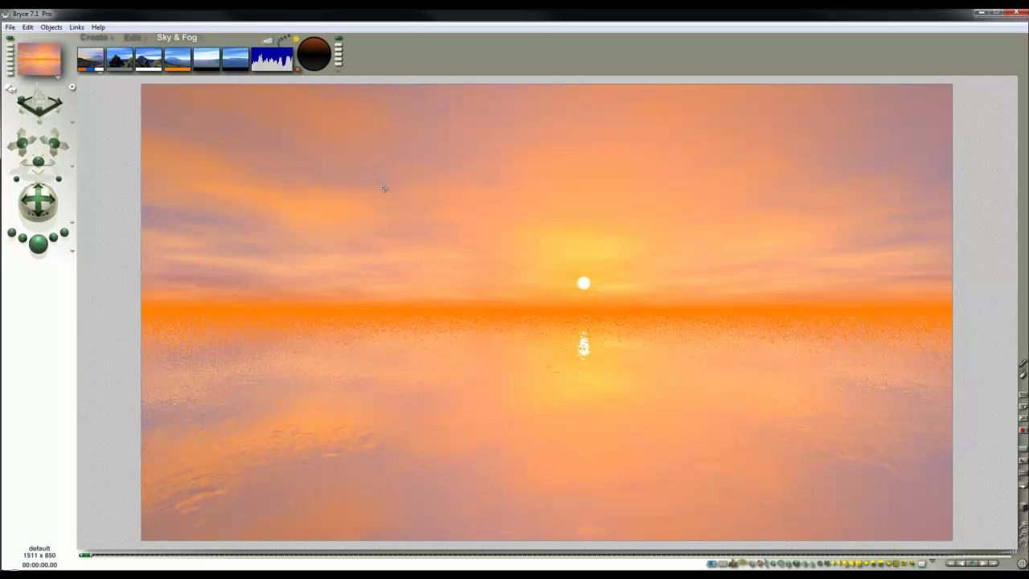
Reduce cloud frequency and amplitude to 90, checking with a render
left_click_drag(265, 57, 274, 58)
left_click(46, 252)
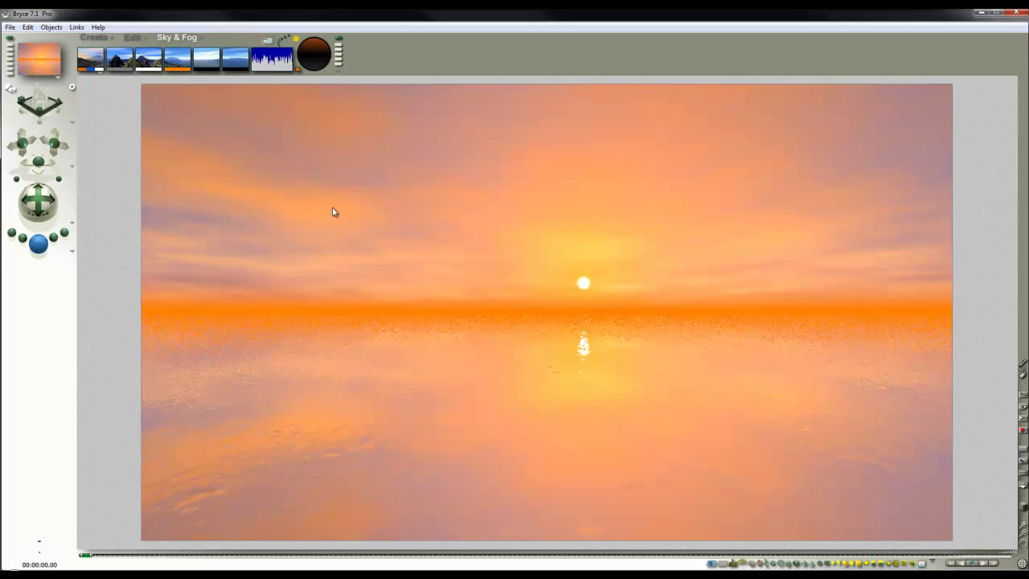
left_click_drag(274, 59, 131, 226)
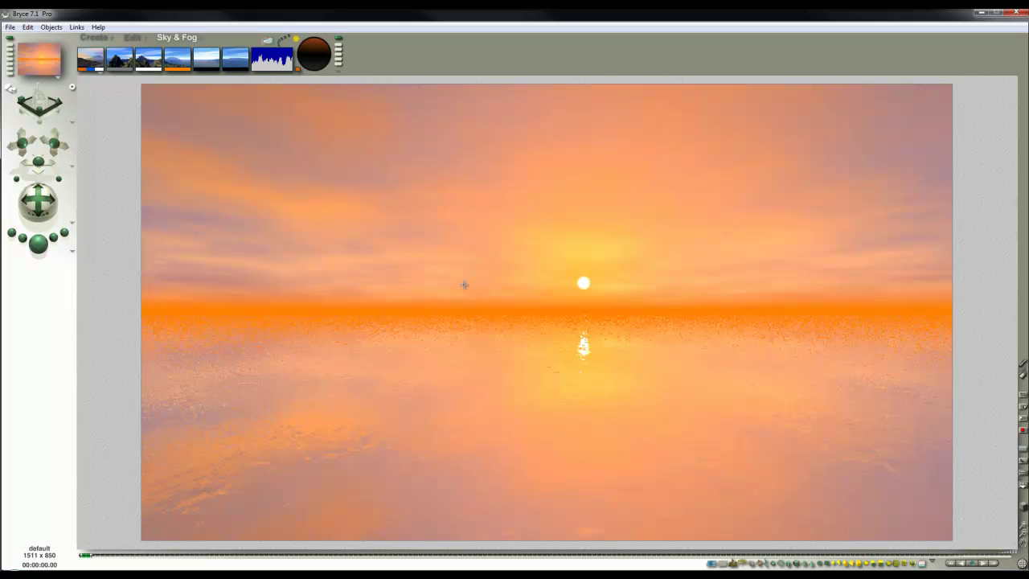
Clear the clouds and render, then set haze density 100 and thickness 5 and re-render
left_click(206, 61)
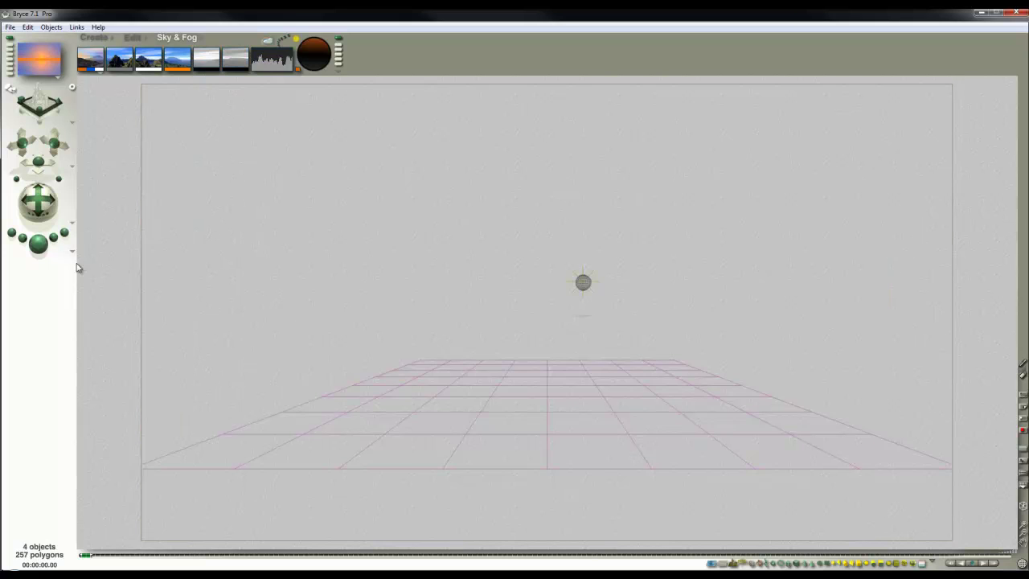
left_click(42, 254)
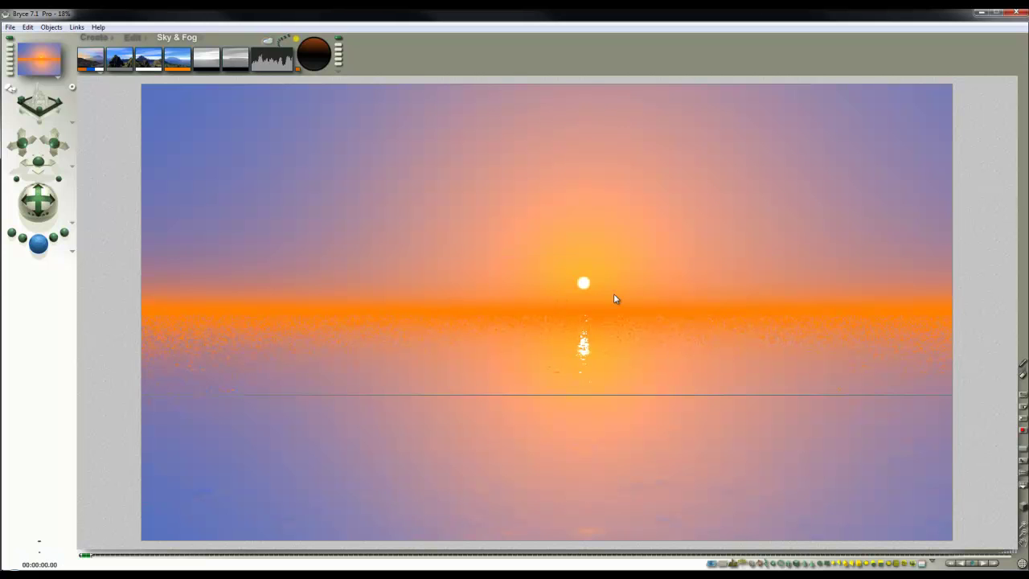
left_click(269, 42)
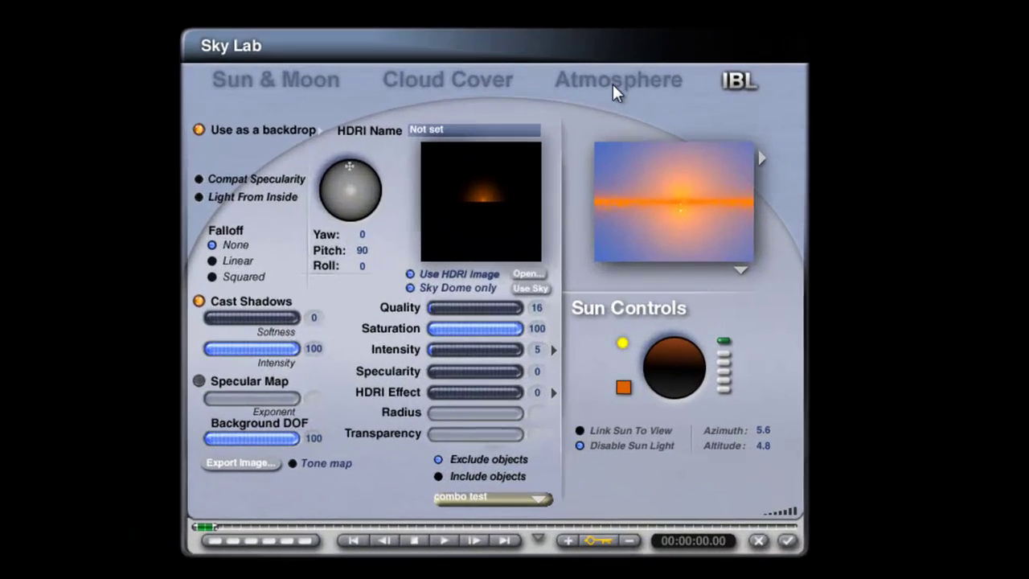
left_click(615, 82)
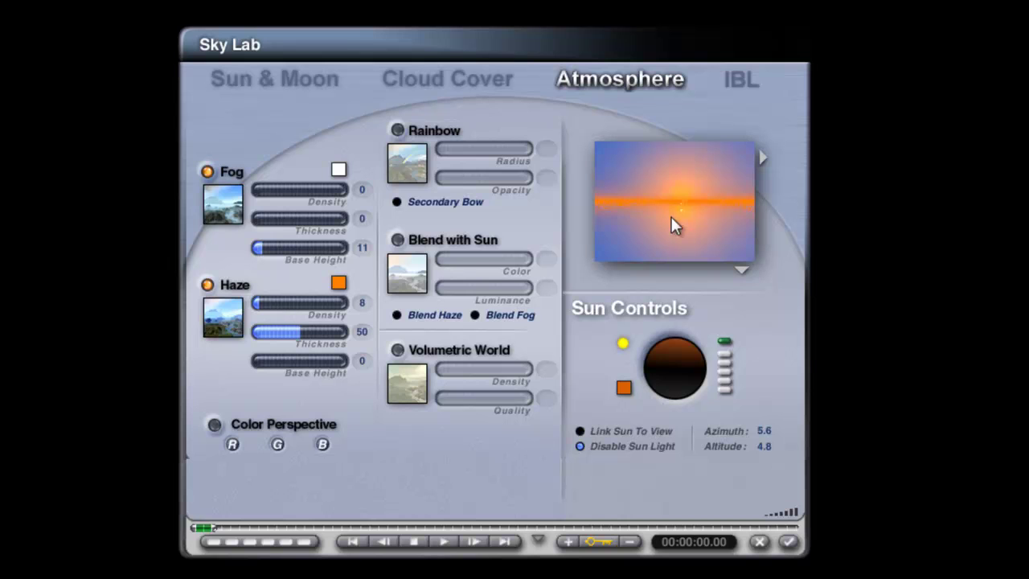
left_click(302, 303)
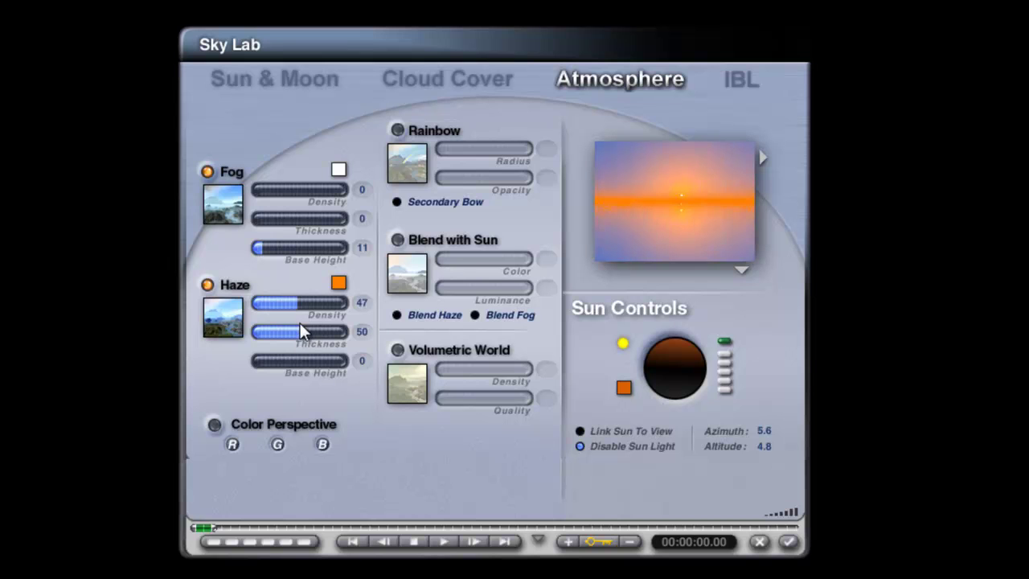
left_click(324, 306)
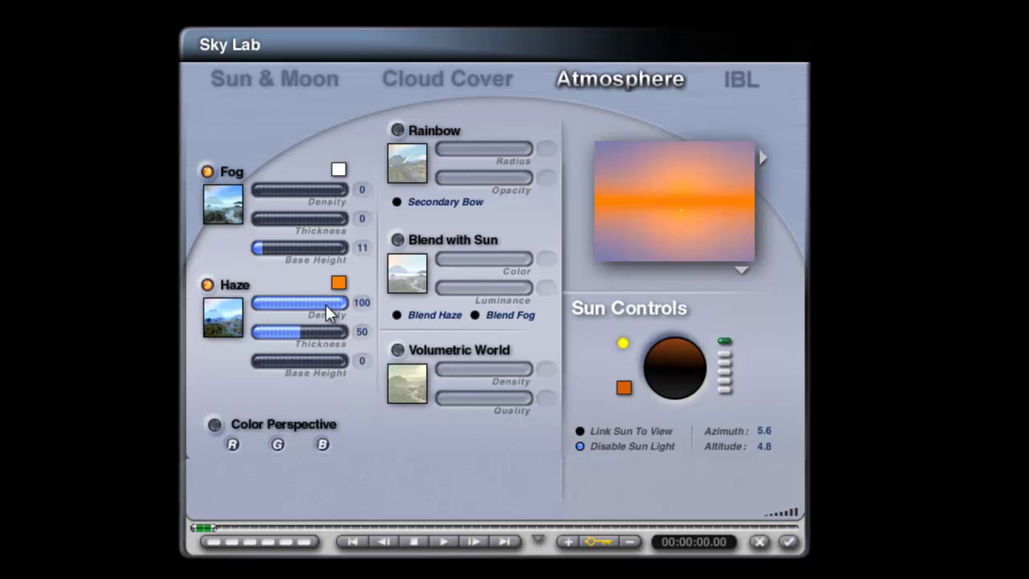
left_click(257, 336)
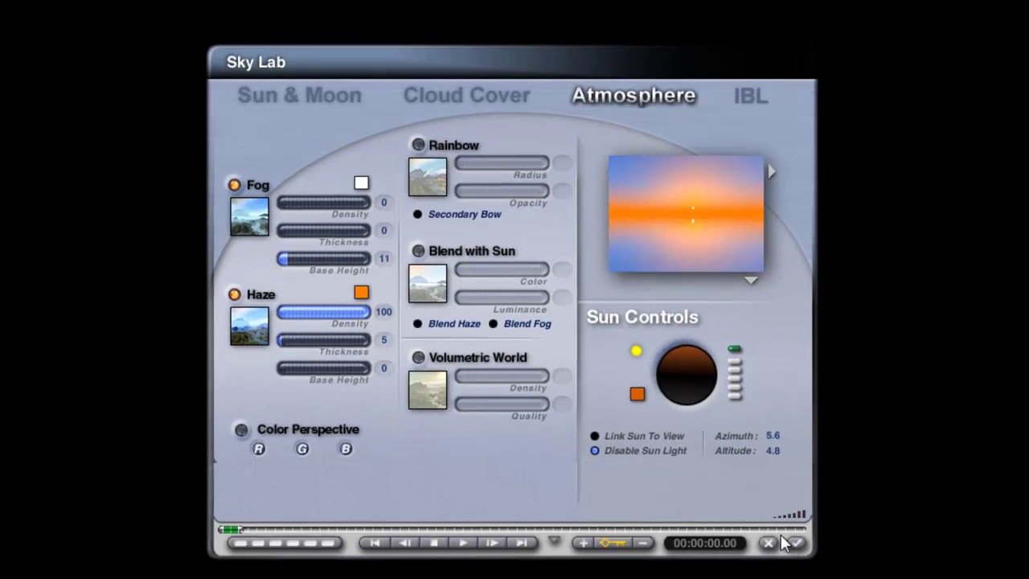
left_click(794, 543)
left_click(34, 317)
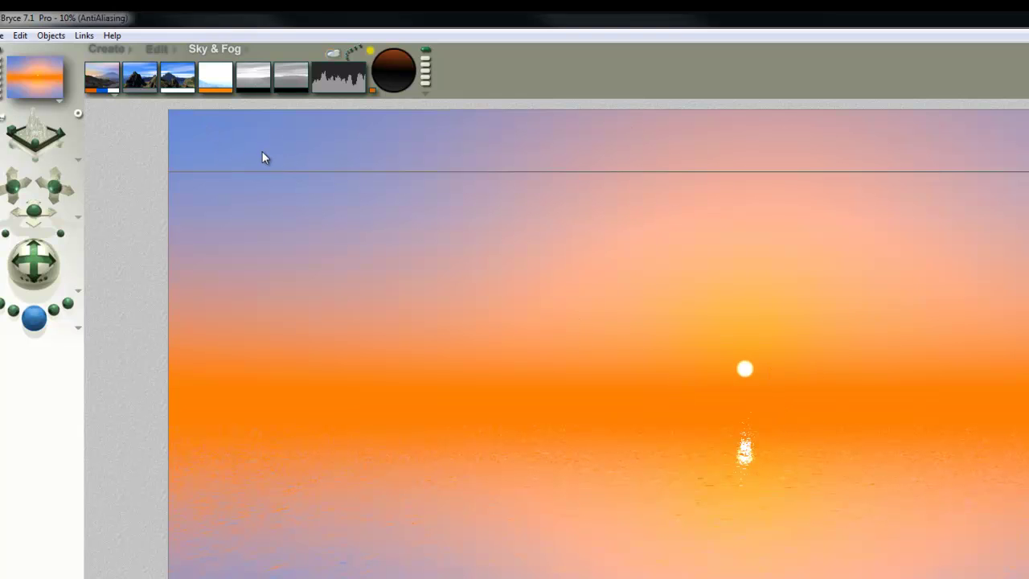
Restore the clouds, render, then plop-render an enlarged preview region around the sun
left_click(257, 83)
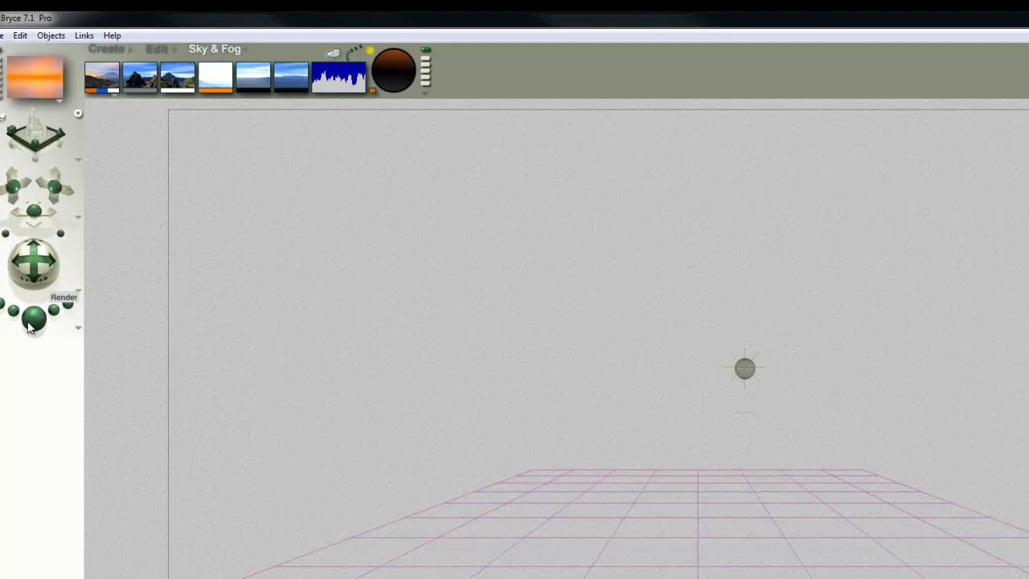
key("ctrl+r")
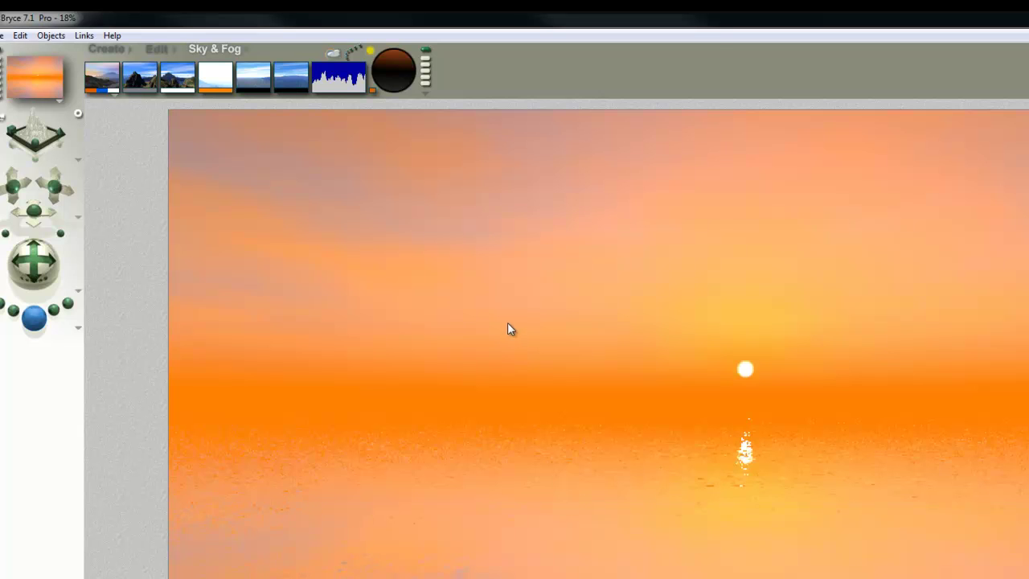
left_click(339, 84)
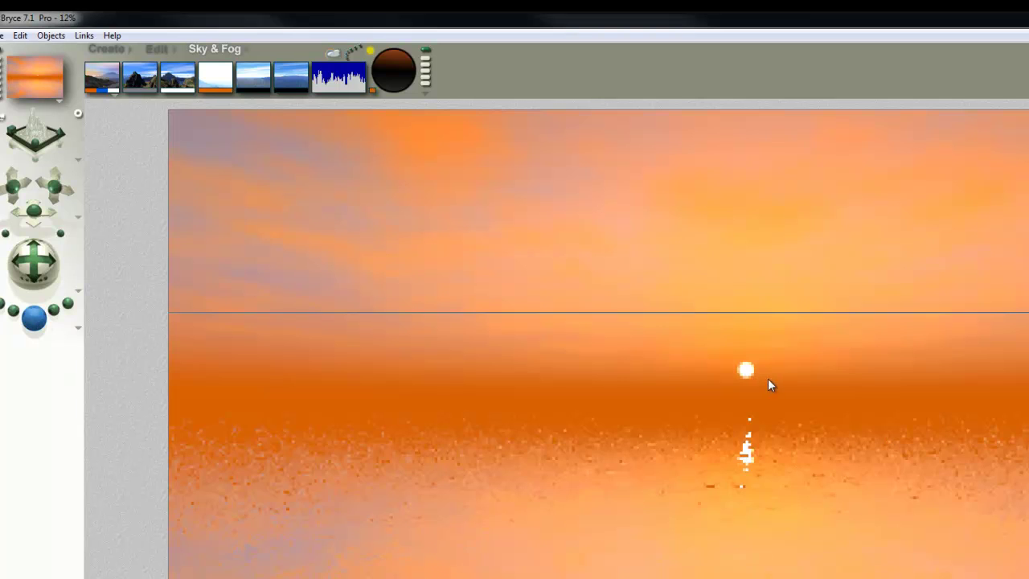
left_click_drag(670, 323, 670, 324)
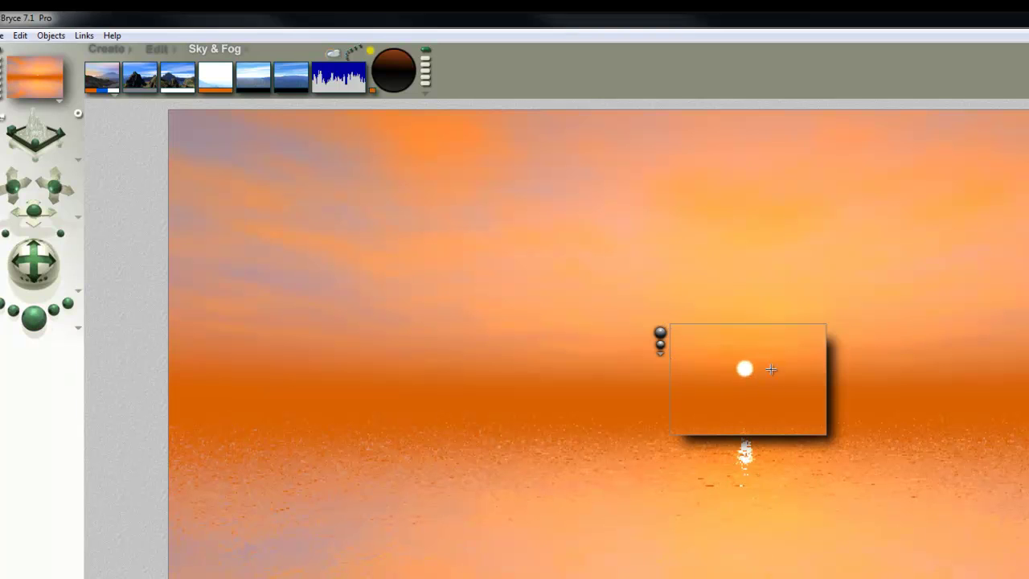
left_click_drag(433, 195, 778, 411)
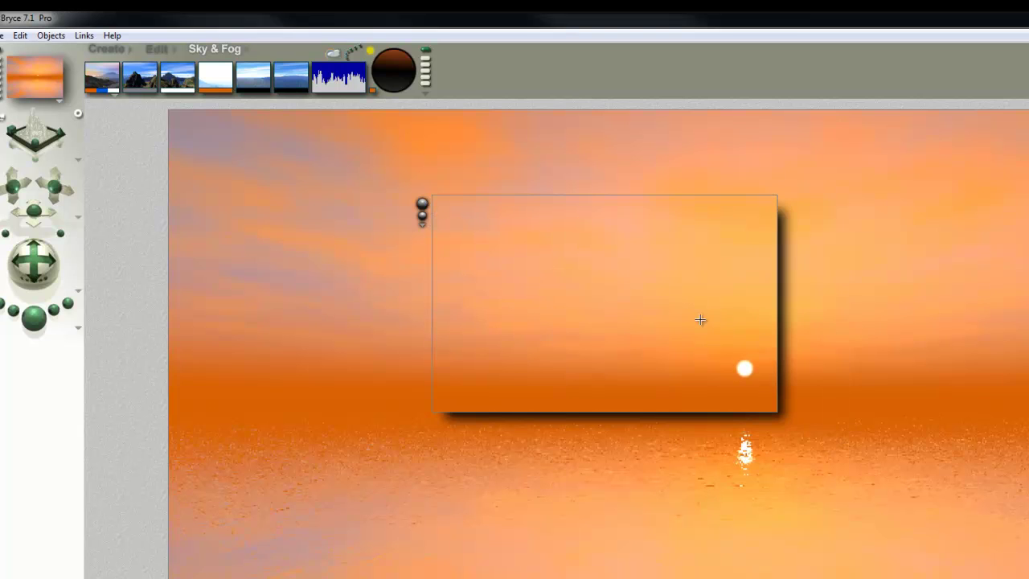
Re-render the full cloudy scene, preview around the sun, and view Sky Lab's IBL settings
left_click(231, 129)
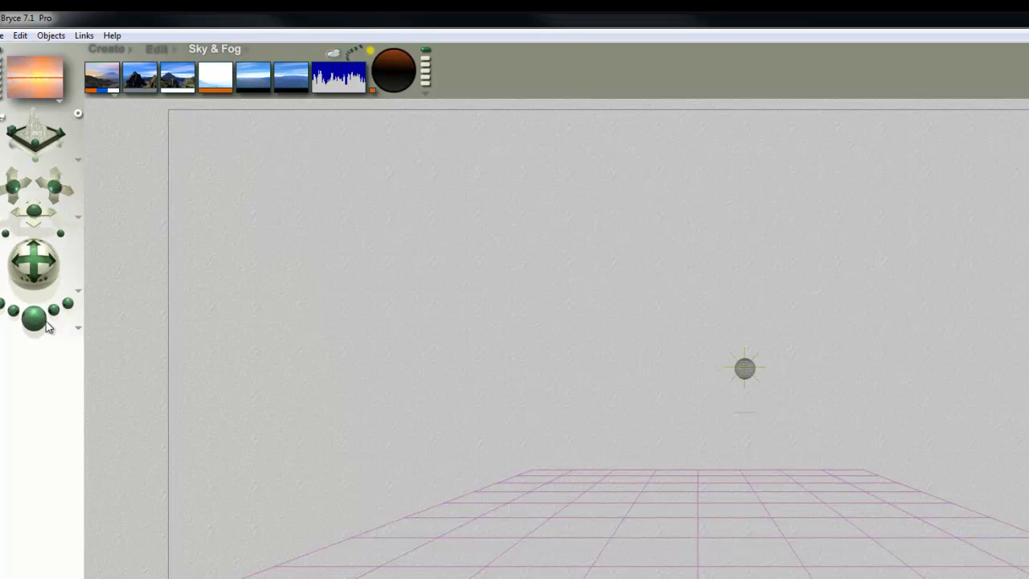
key("ctrl+r")
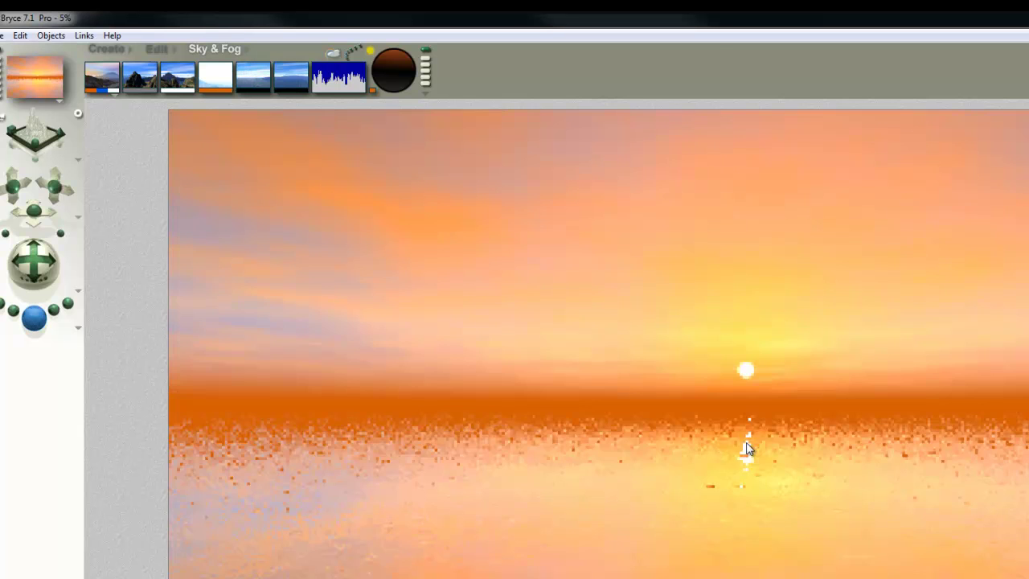
left_click_drag(817, 426, 648, 311)
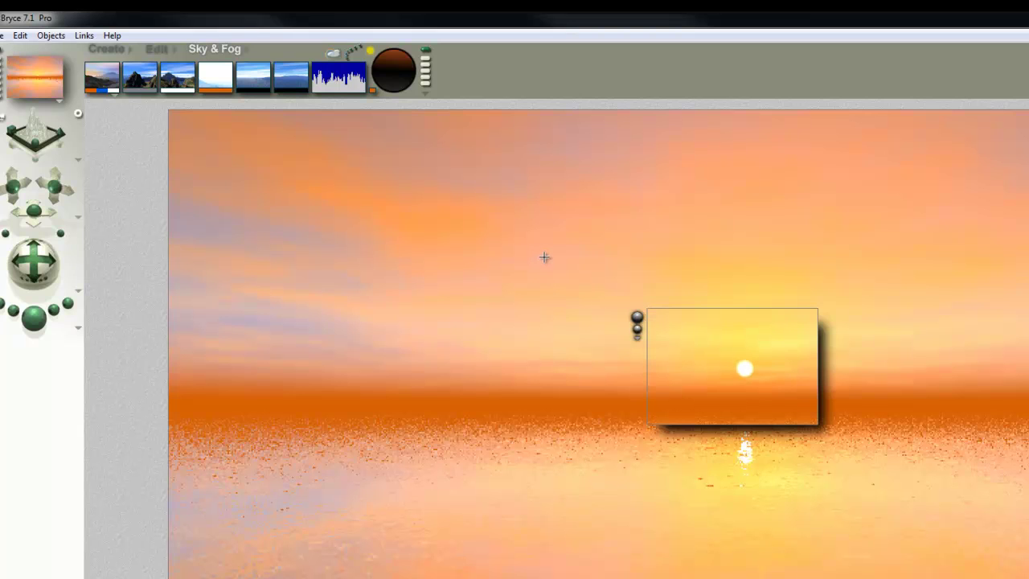
left_click(329, 55)
left_click(826, 230)
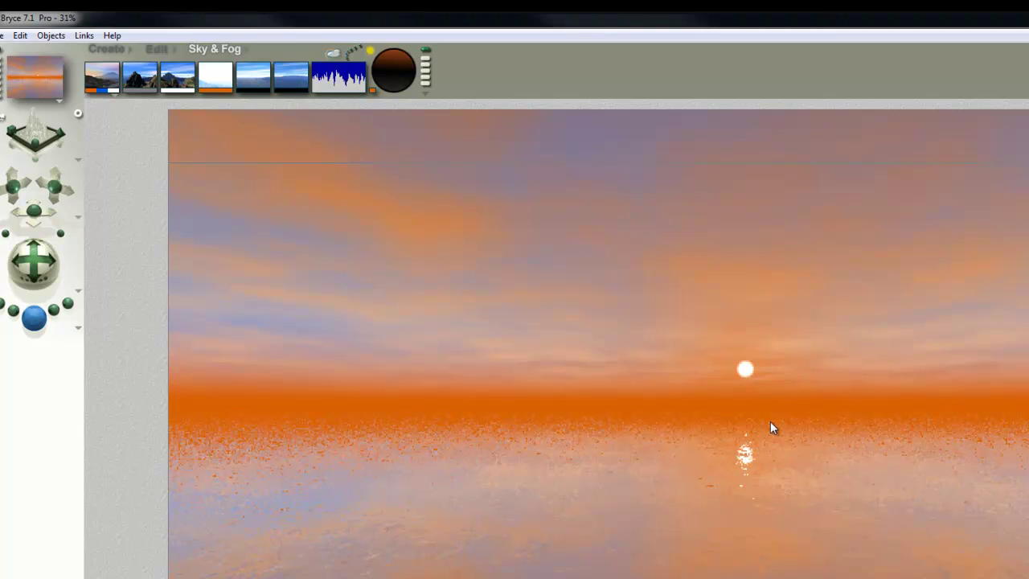
Use the HDRI as an Add-to-sky backdrop and raise the cloud height to 37
left_click(329, 58)
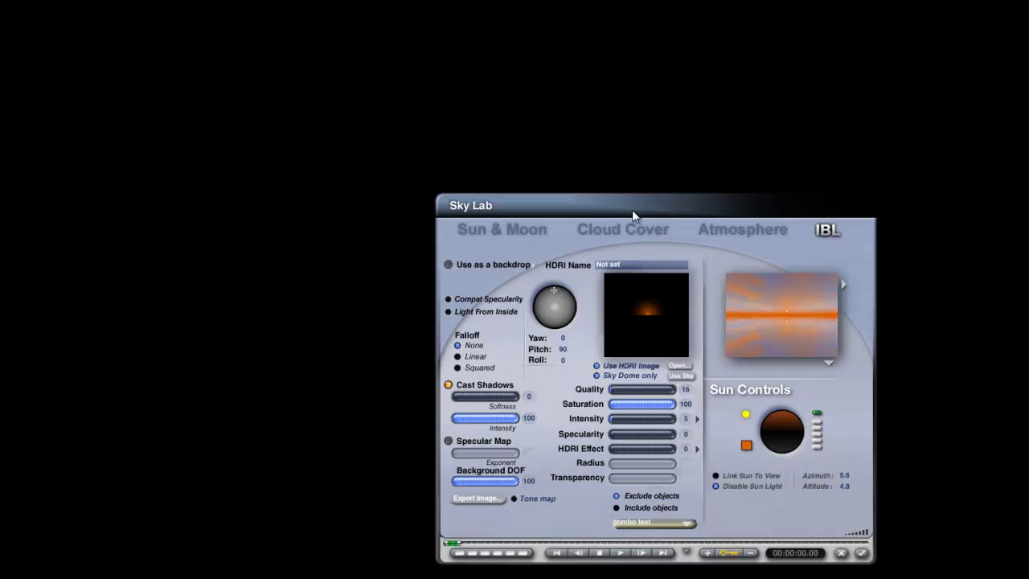
left_click(533, 264)
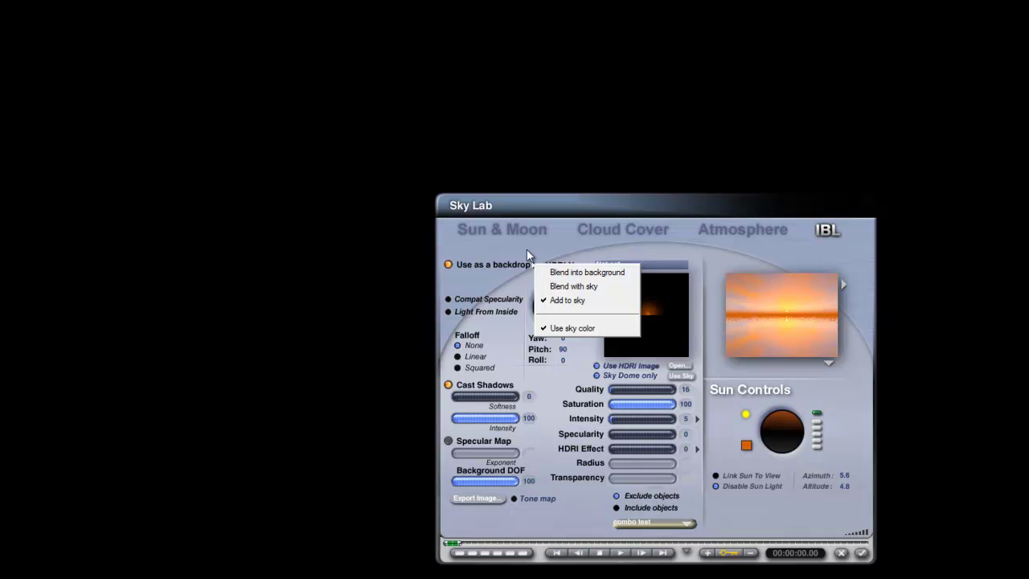
left_click(526, 251)
left_click(861, 553)
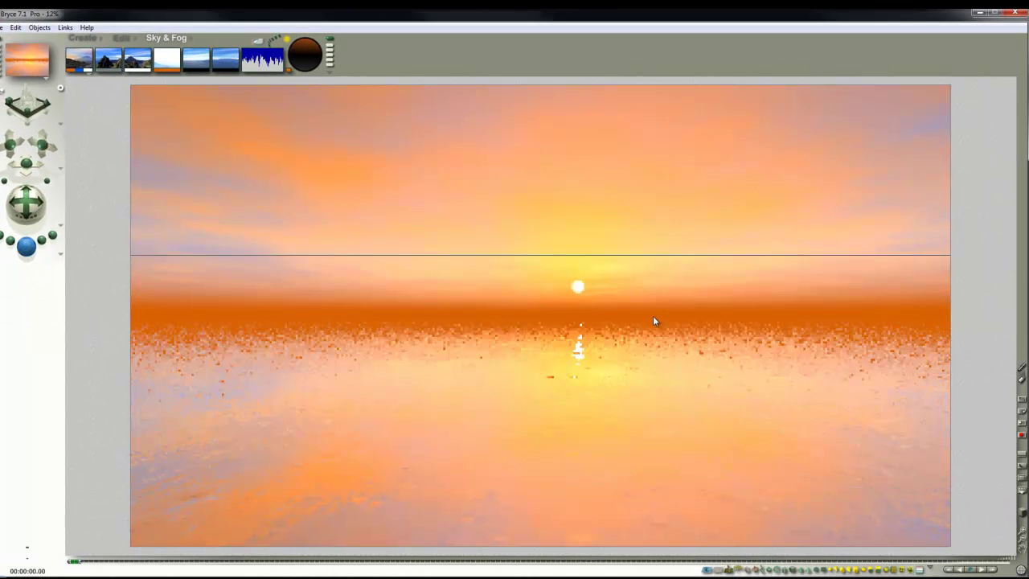
left_click_drag(193, 58, 177, 87)
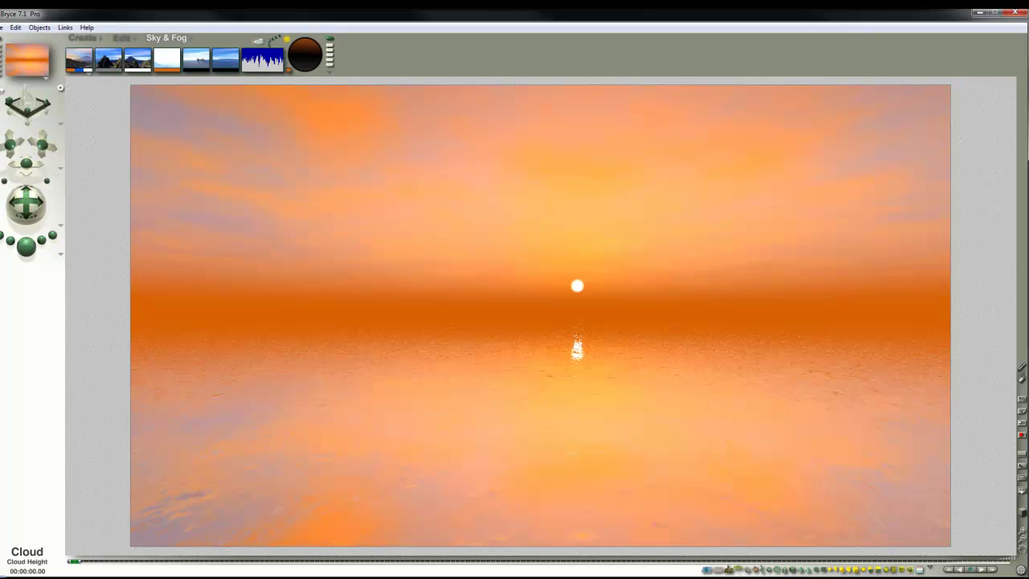
Drop Cloud Height to 27 and render the final sunset over the reflective water
left_click_drag(196, 60, 70, 322)
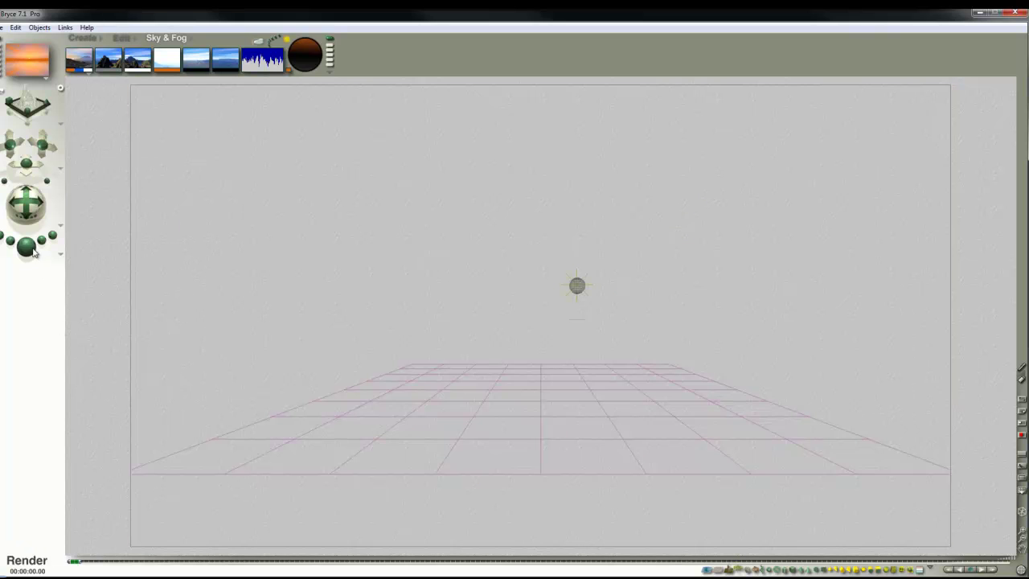
left_click(26, 246)
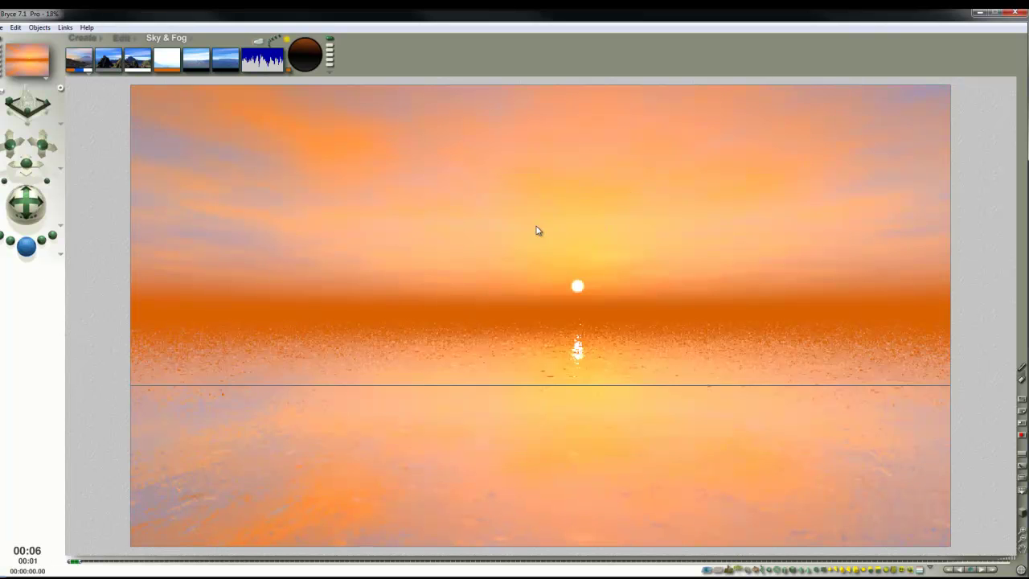